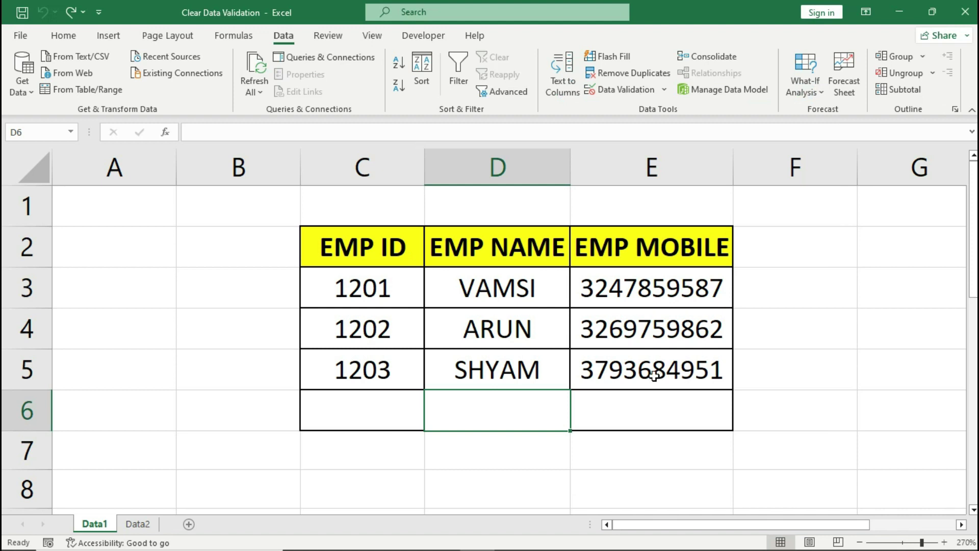
Step: Select the whole employee table, then the EMP ID, EMP NAME and EMP MOBILE columns in turn
{"action": "left_click", "coordinate": [413, 259]}
{"action": "left_click_drag", "start_coordinate": [442, 279], "coordinate": [610, 396]}
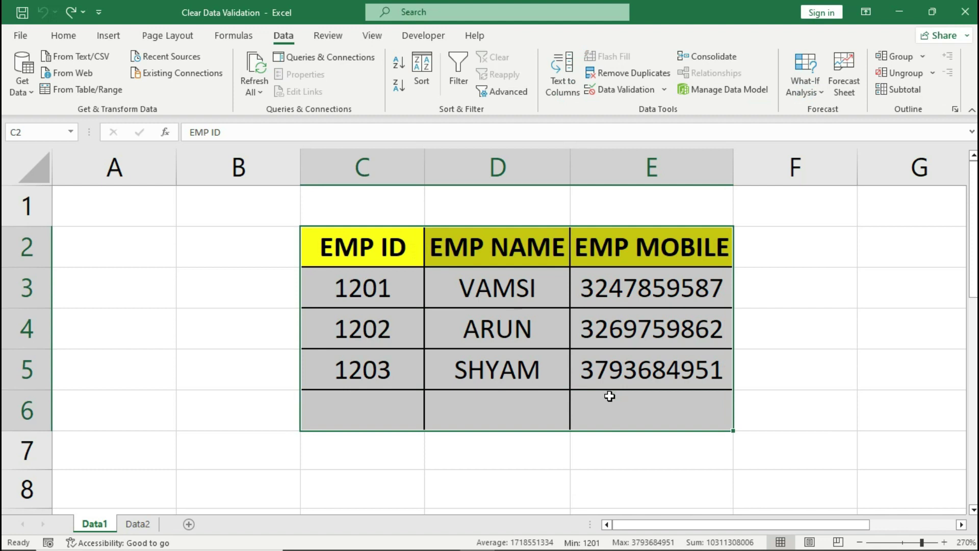
{"action": "left_click_drag", "start_coordinate": [408, 261], "coordinate": [415, 396]}
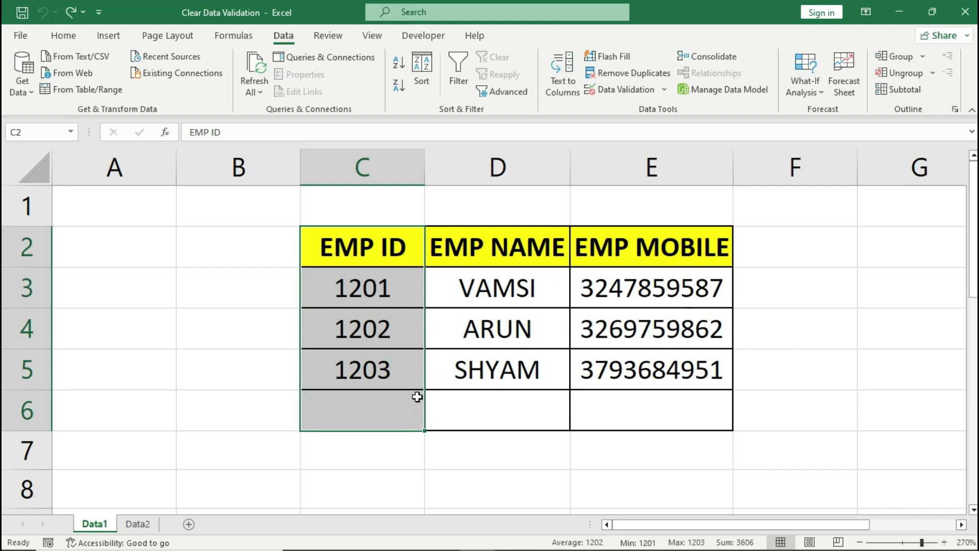
{"action": "left_click_drag", "start_coordinate": [509, 260], "coordinate": [513, 406]}
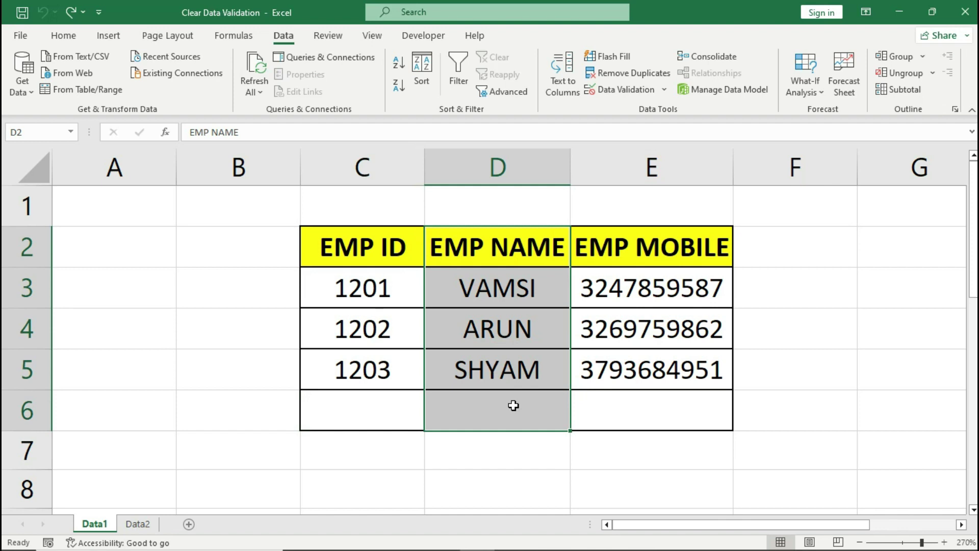
{"action": "left_click_drag", "start_coordinate": [643, 254], "coordinate": [649, 398]}
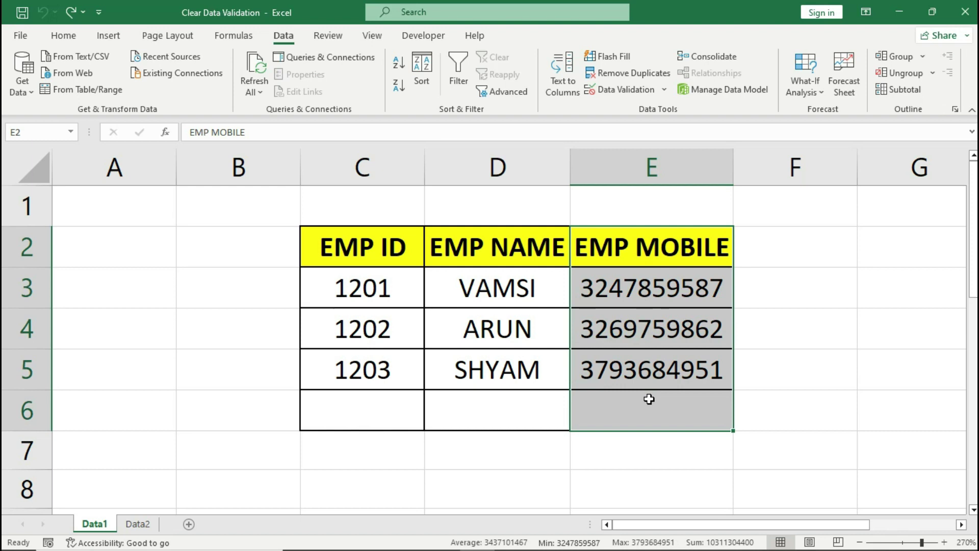
Step: Try ID 2501 in C6, cancel the range warning, then enter the valid ID 1204
{"action": "left_click", "coordinate": [410, 409]}
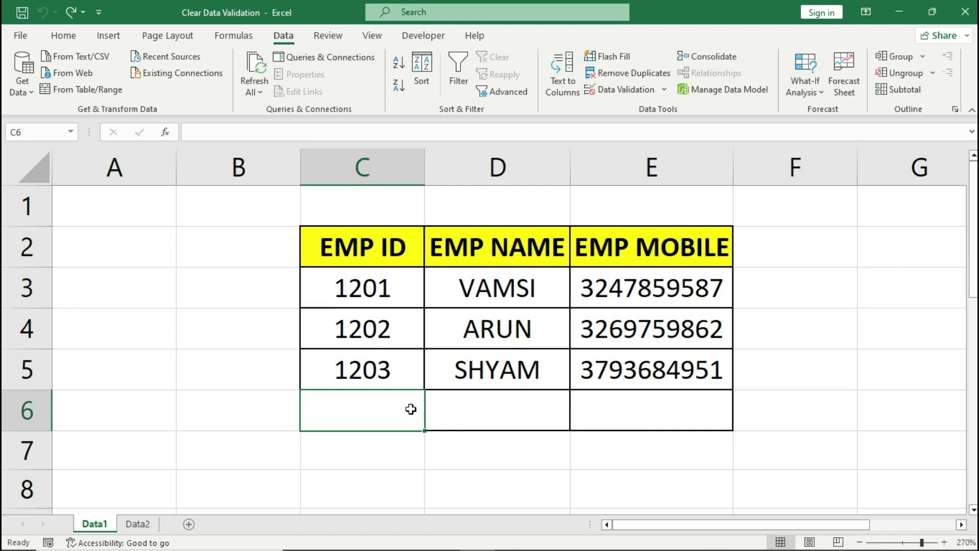
{"action": "type", "text": "2501"}
{"action": "key", "text": "Return"}
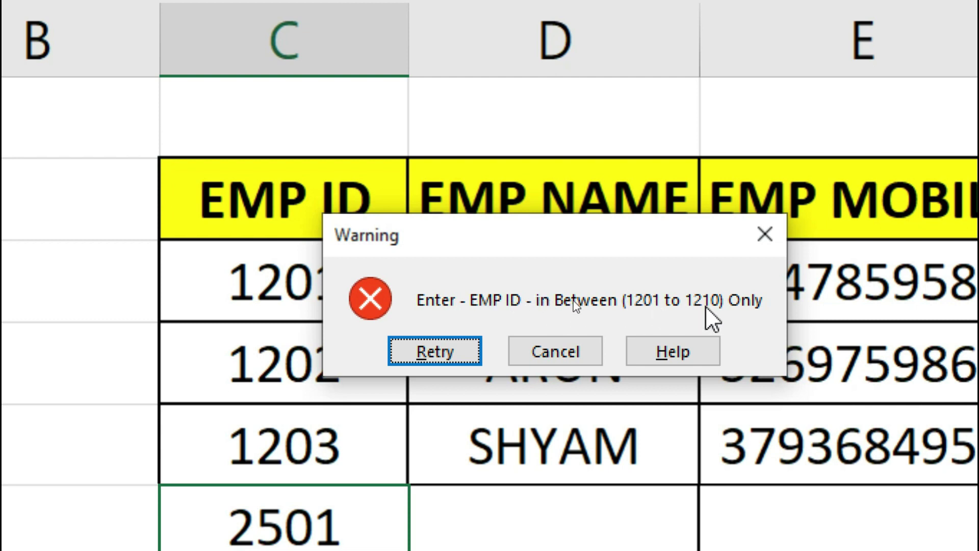
{"action": "left_click", "coordinate": [580, 349]}
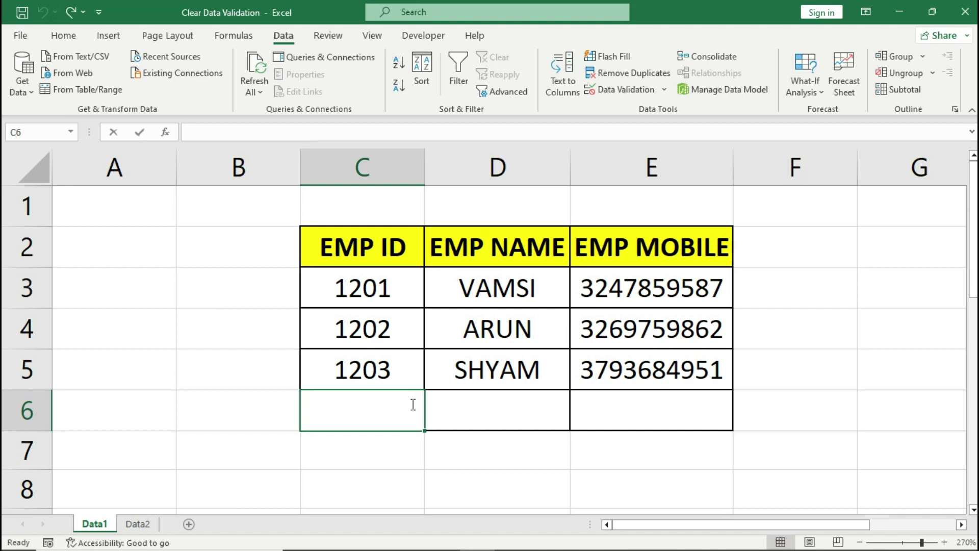
{"action": "type", "text": "1204"}
{"action": "key", "text": "Return"}
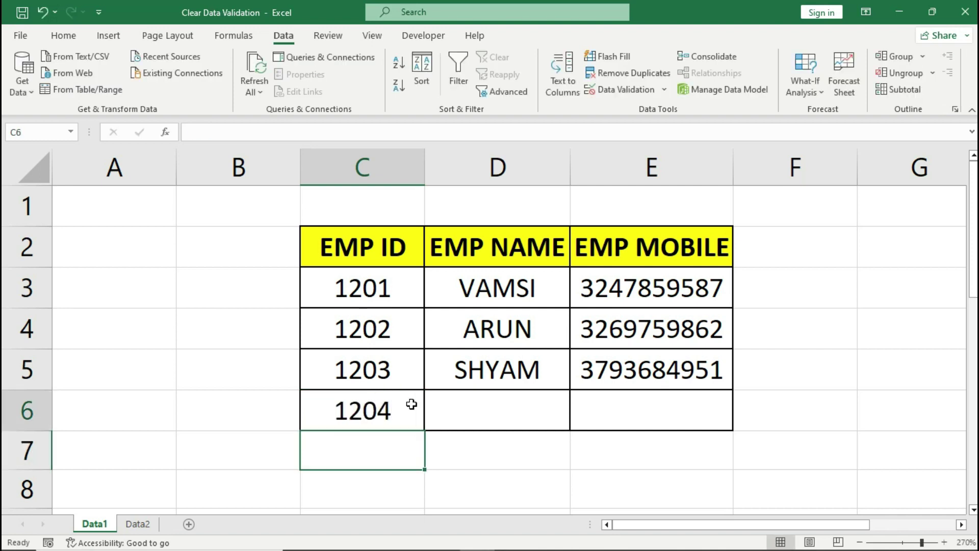
{"action": "left_click", "coordinate": [502, 406]}
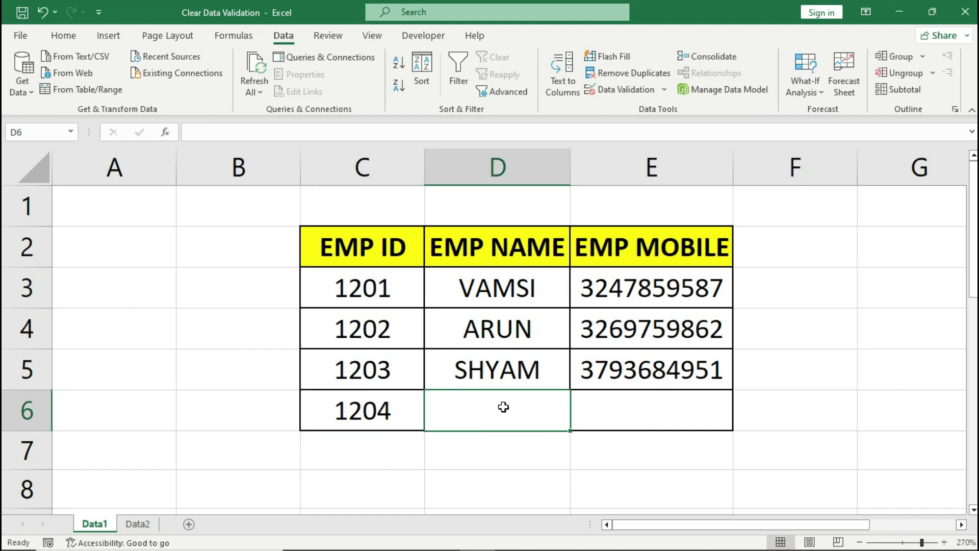
Step: Try a name containing digits in D6, cancel the warning, then enter a letters-only name
{"action": "type", "text": "S"}
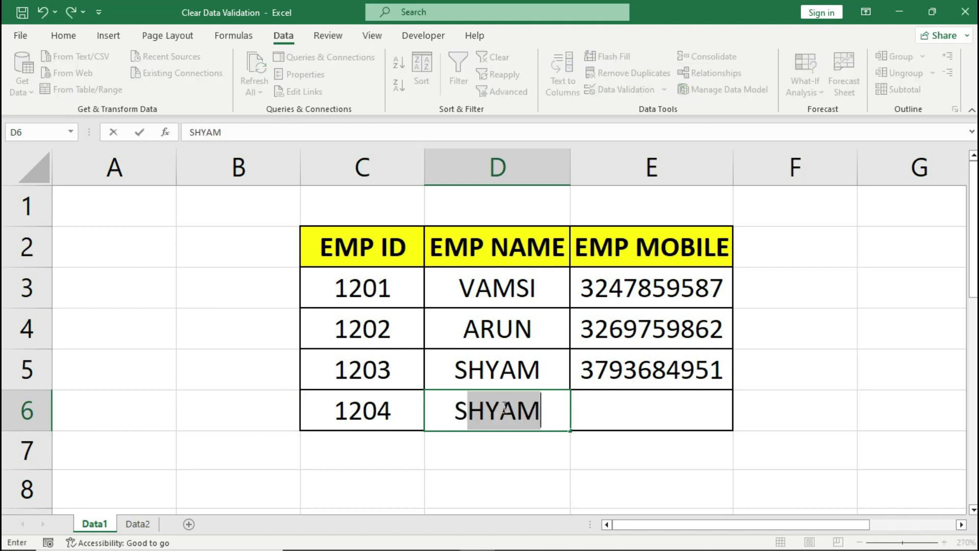
{"action": "type", "text": "URESH12/"}
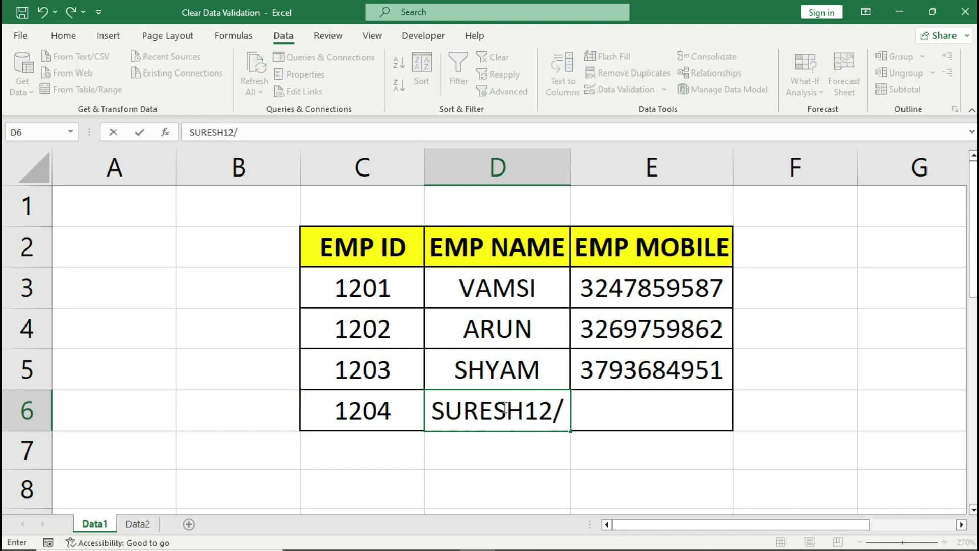
{"action": "key", "text": "Return"}
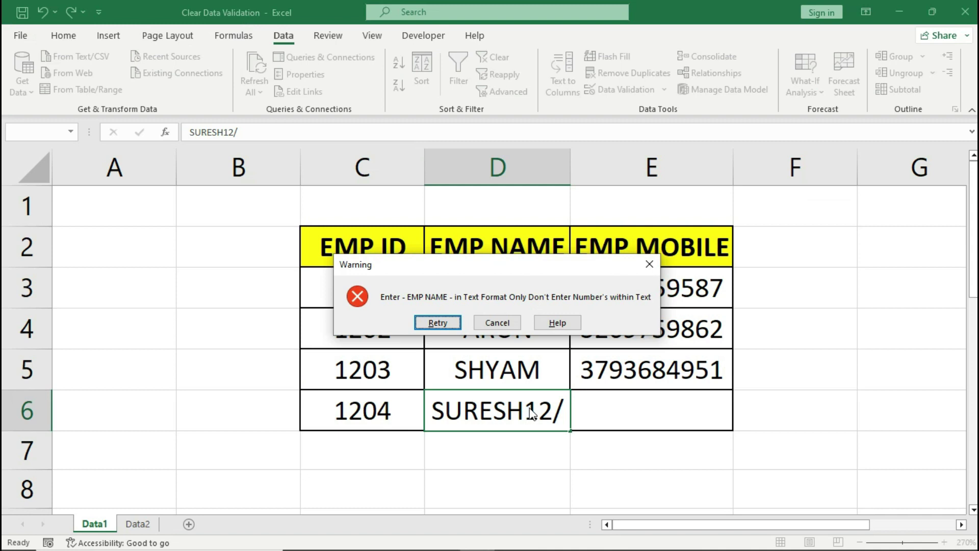
{"action": "left_click", "coordinate": [499, 322]}
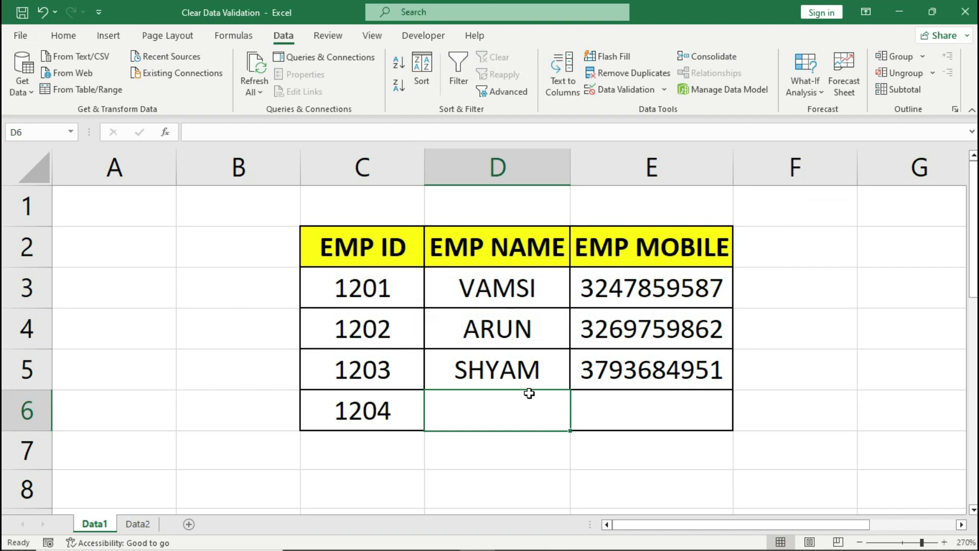
{"action": "type", "text": "SURESH"}
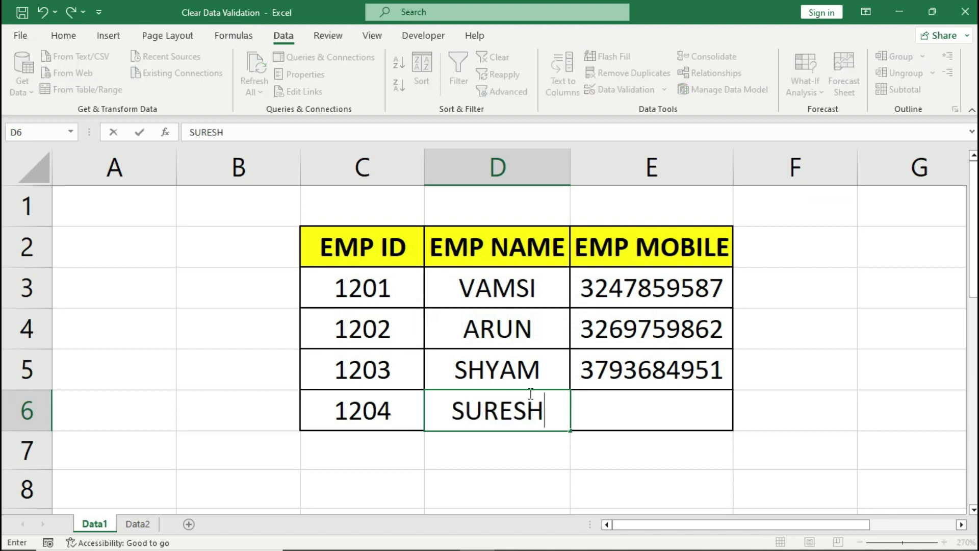
{"action": "key", "text": "Return"}
{"action": "key", "text": "Up"}
{"action": "key", "text": "Right"}
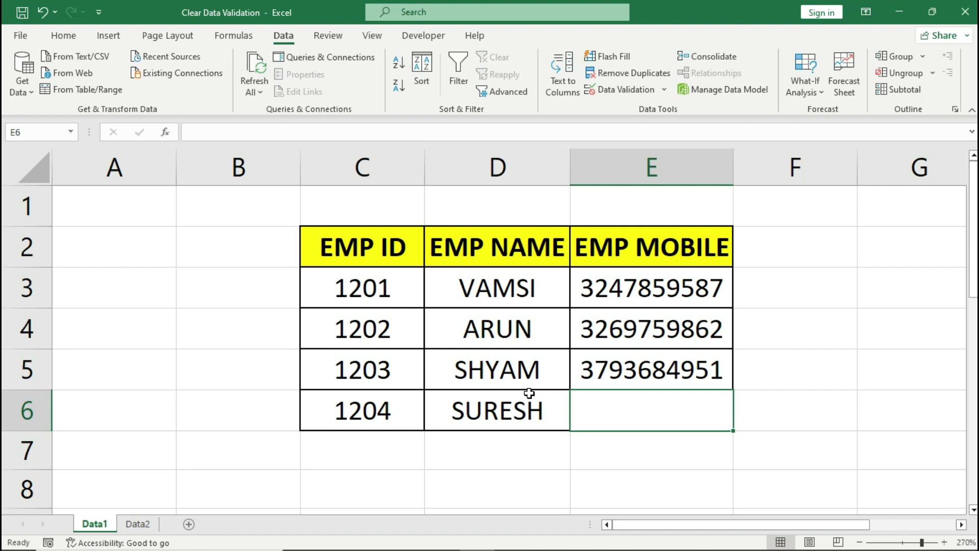
Step: Try a nine-digit number in E6, cancel the warning, then enter a ten-digit number
{"action": "type", "text": "358263247"}
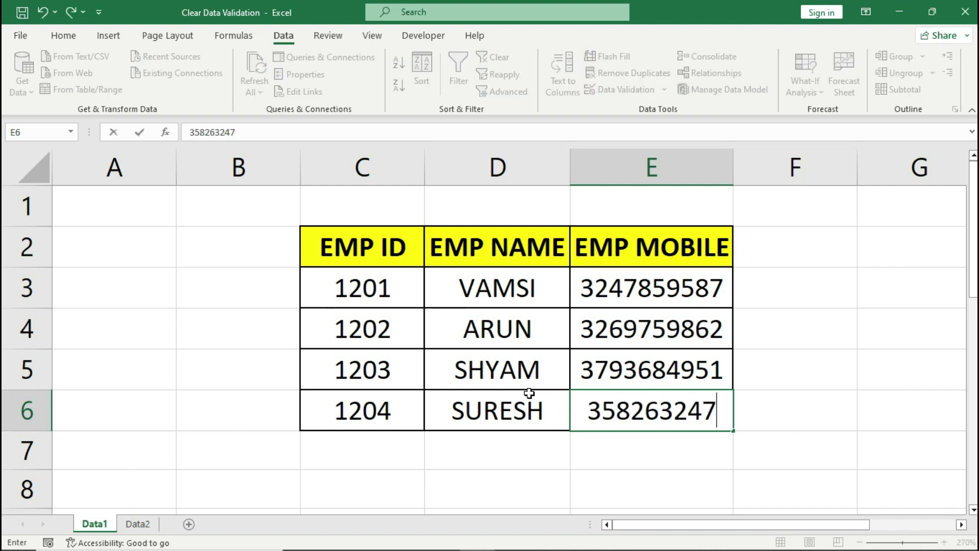
{"action": "key", "text": "Return"}
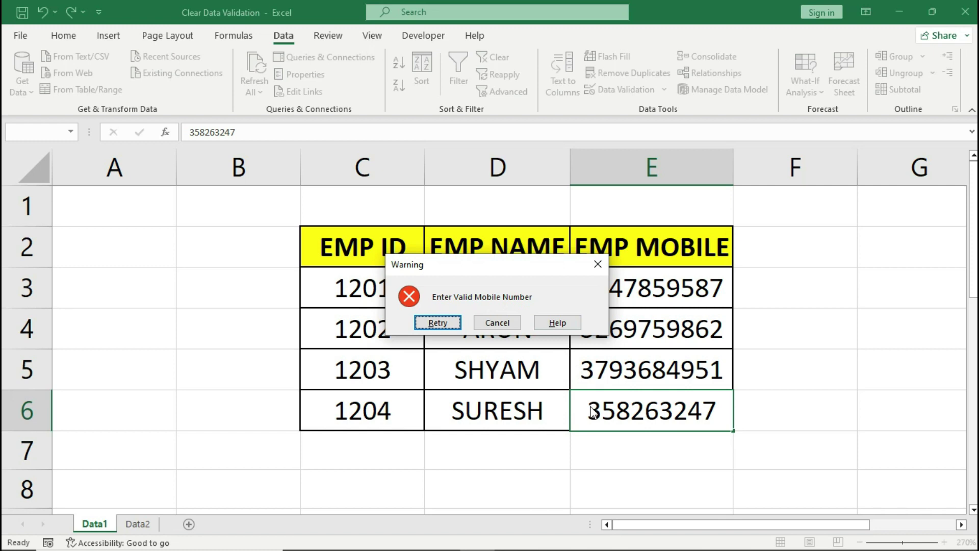
{"action": "key", "text": "Tab"}
{"action": "key", "text": "Return"}
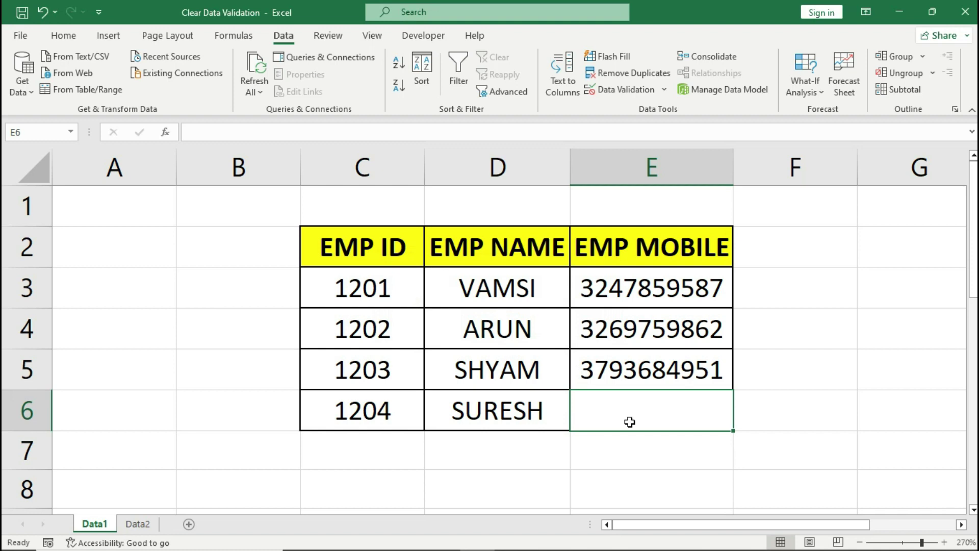
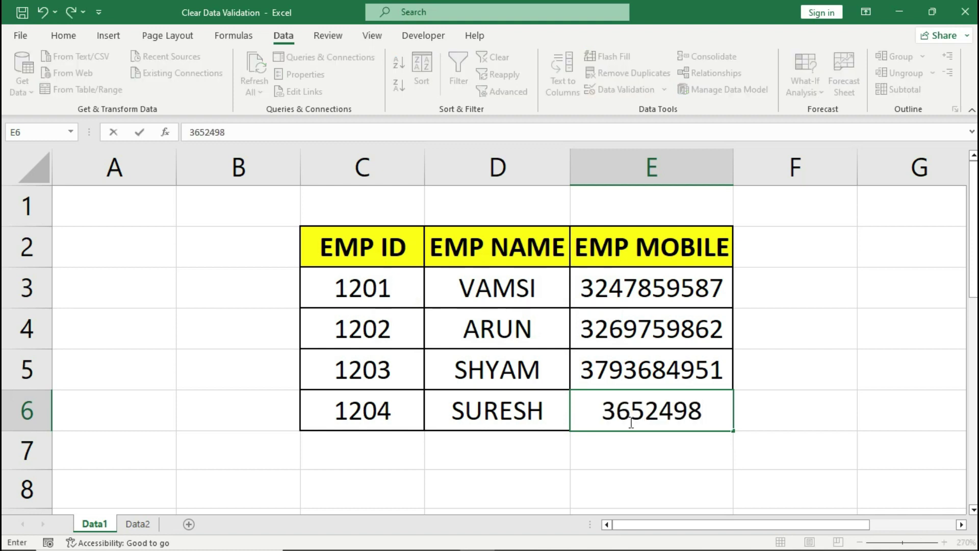
{"action": "key", "text": "Return"}
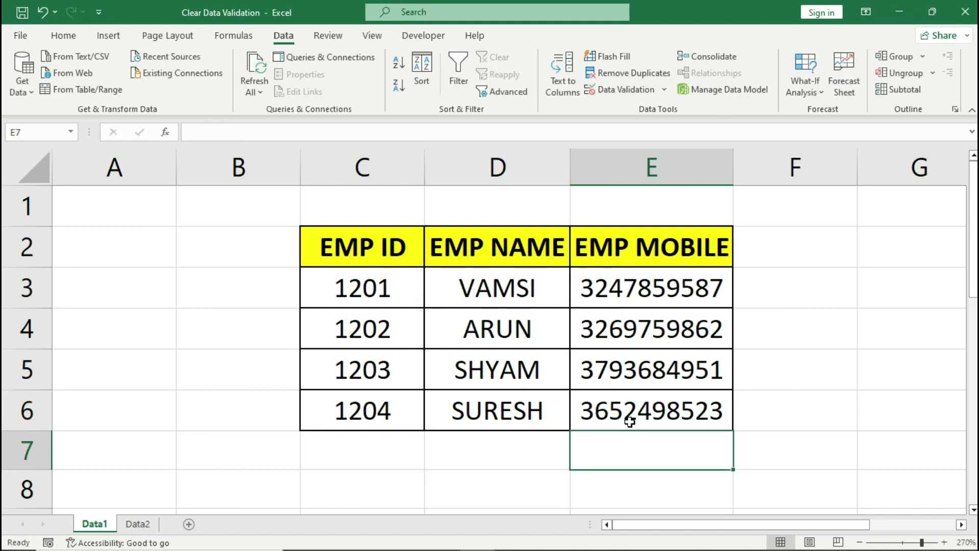
{"action": "left_click", "coordinate": [629, 421]}
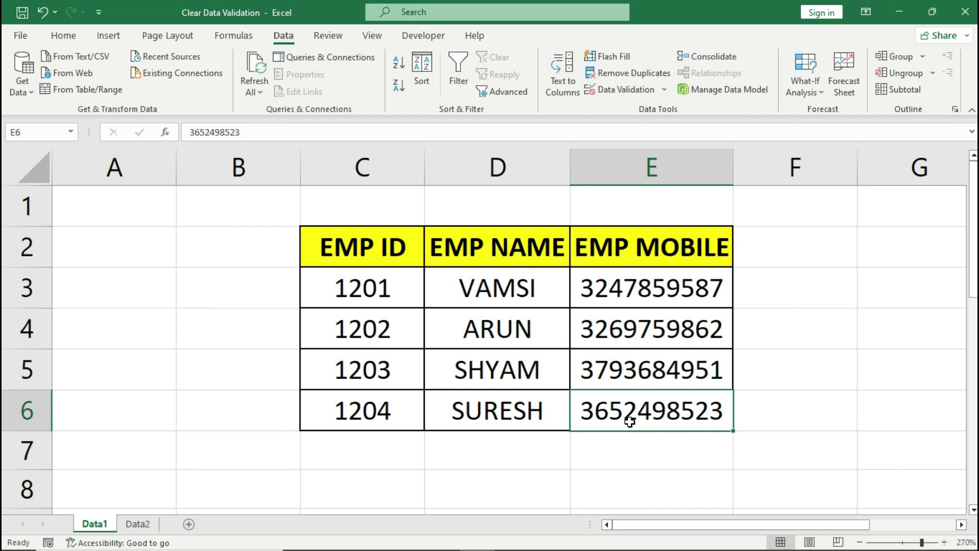
Step: Select C3:E6, erase its mixed validation settings and set validation to allow Any value
{"action": "left_click_drag", "start_coordinate": [416, 300], "coordinate": [615, 393]}
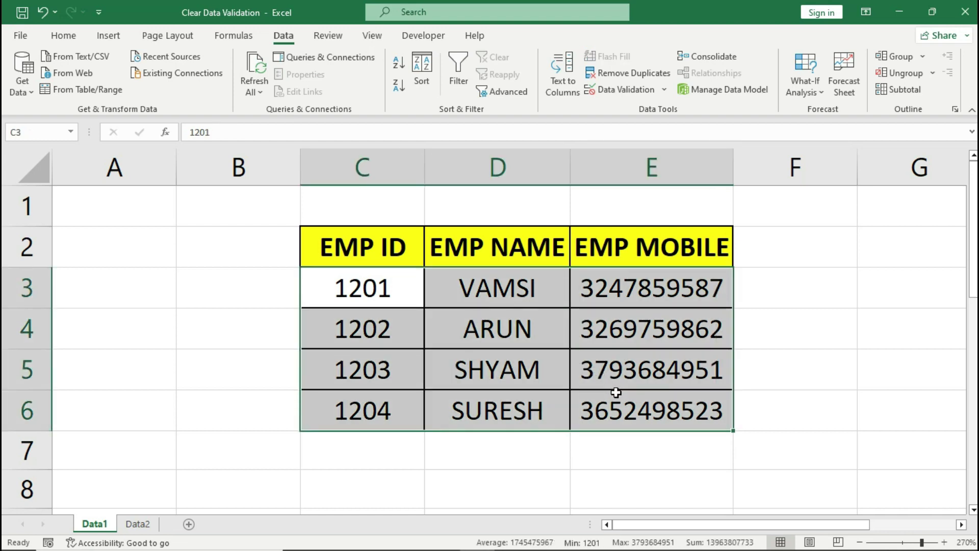
{"action": "left_click", "coordinate": [621, 92]}
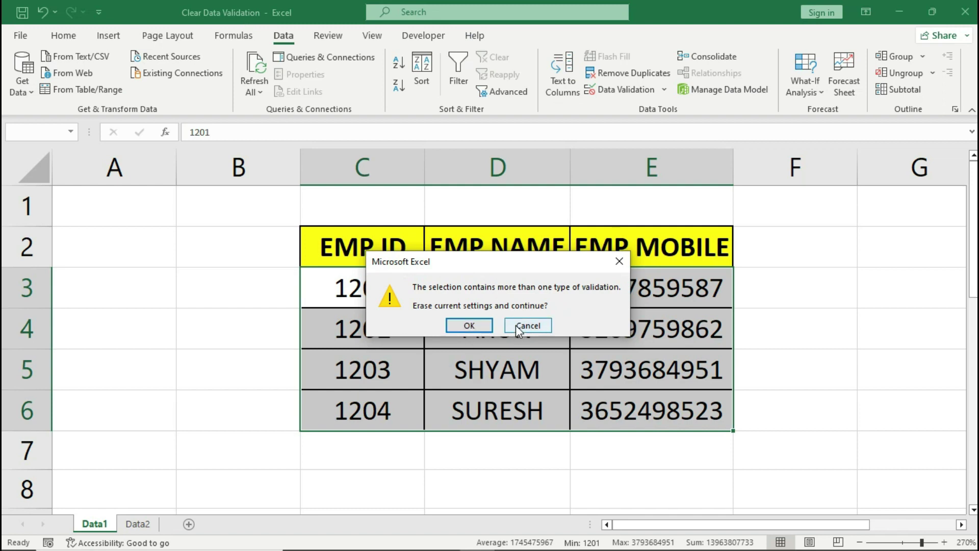
{"action": "left_click", "coordinate": [478, 326]}
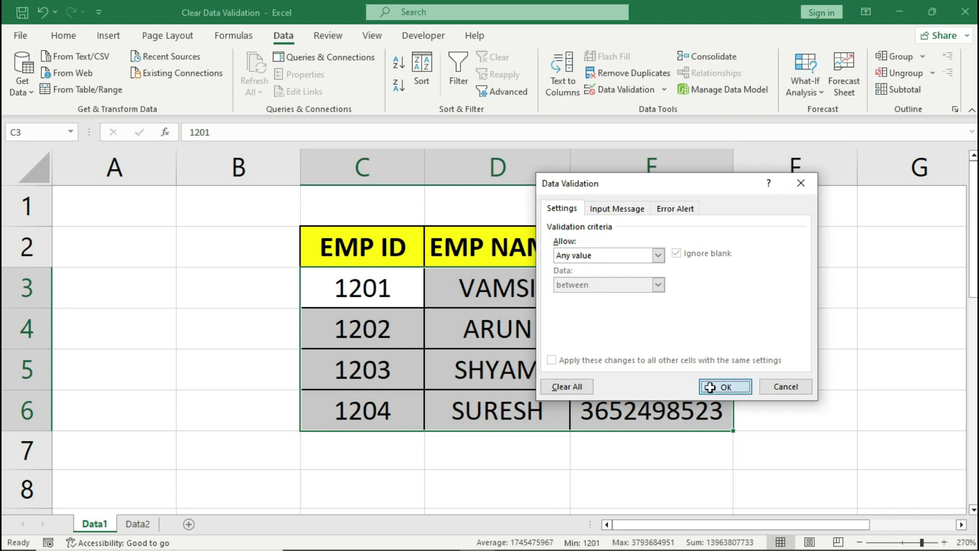
{"action": "left_click", "coordinate": [725, 386]}
{"action": "left_click", "coordinate": [525, 403]}
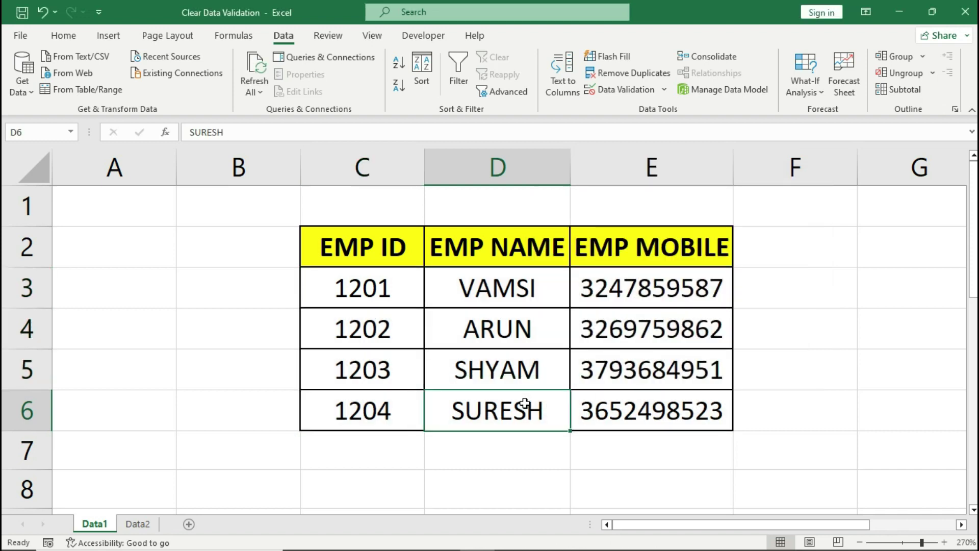
{"action": "key", "text": "Delete"}
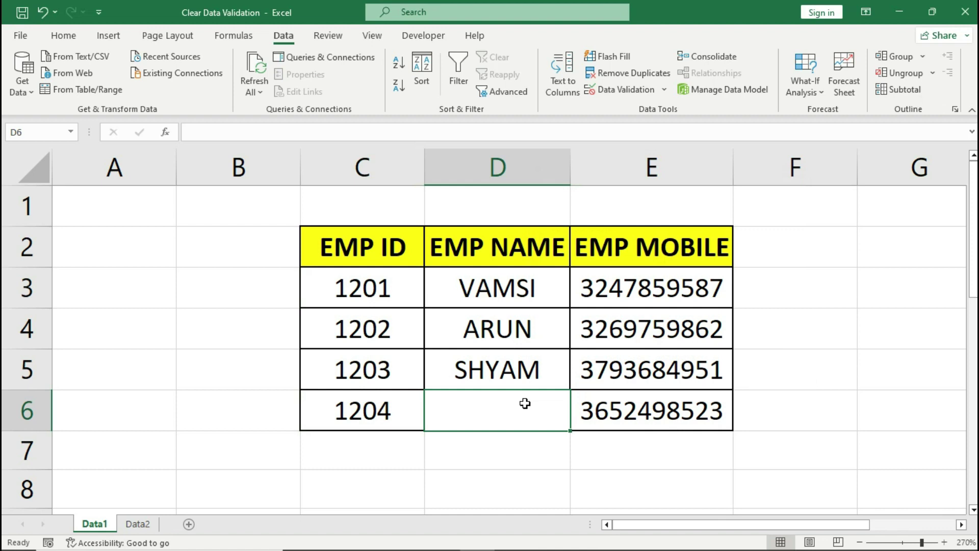
{"action": "double_click", "coordinate": [525, 403]}
{"action": "type", "text": "SURESH123"}
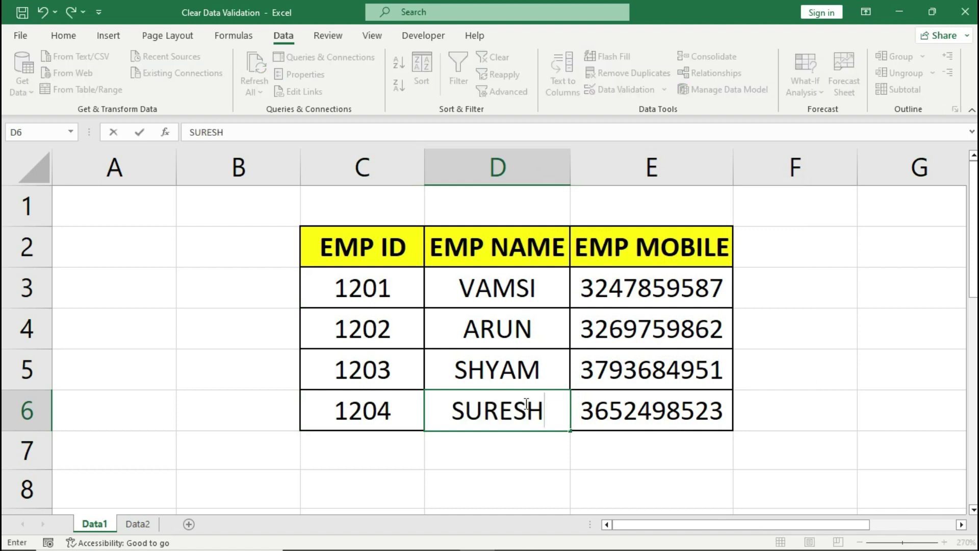
{"action": "key", "text": "Return"}
{"action": "left_click", "coordinate": [485, 405]}
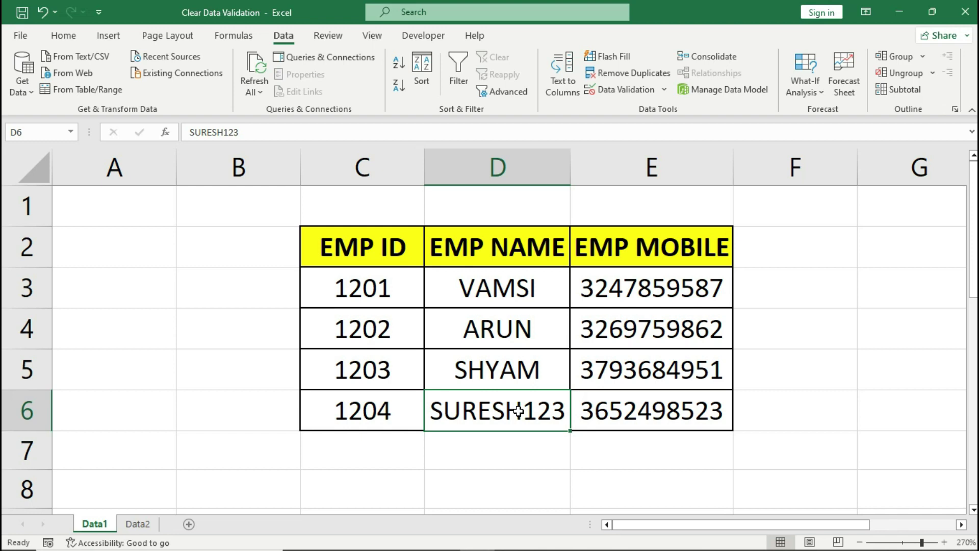
{"action": "type", "text": "SURESH"}
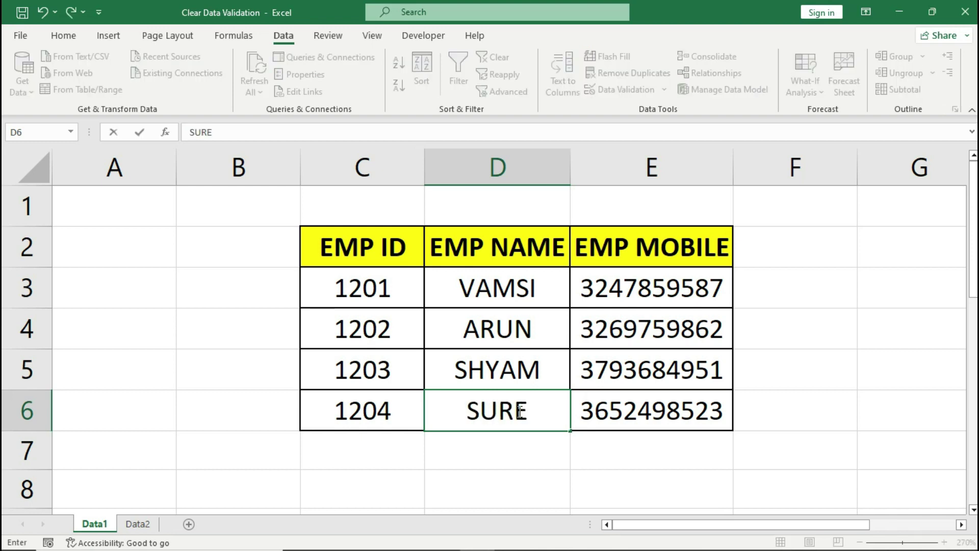
{"action": "key", "text": "ctrl+Return"}
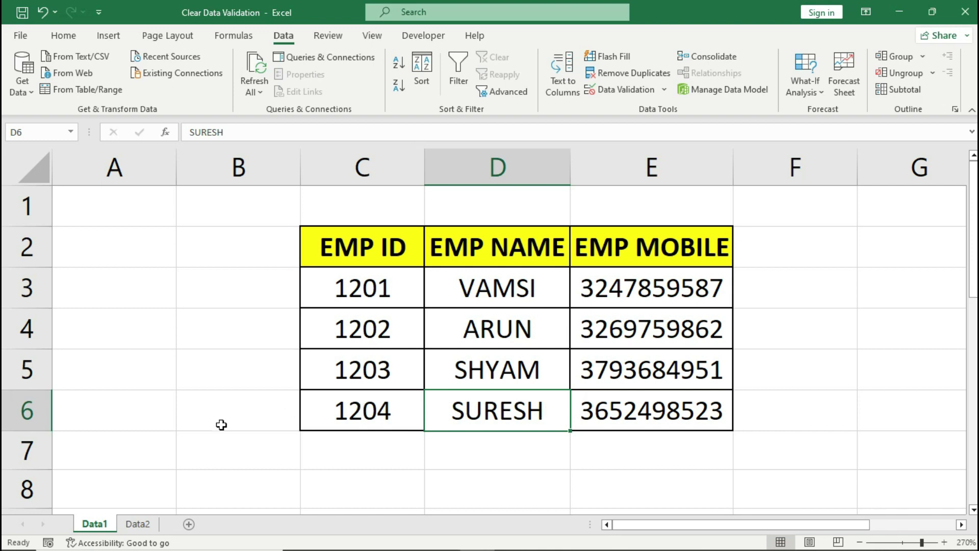
Step: On the Data2 sheet, try ID 2401 in C6, cancel the warning, and enter 1204 instead
{"action": "left_click", "coordinate": [137, 522]}
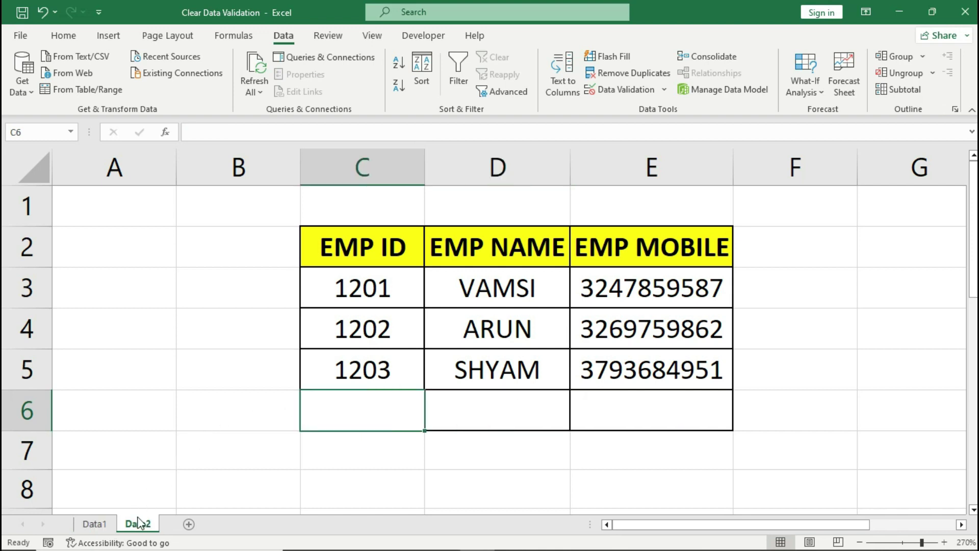
{"action": "left_click", "coordinate": [365, 408]}
{"action": "type", "text": "2401"}
{"action": "key", "text": "Return"}
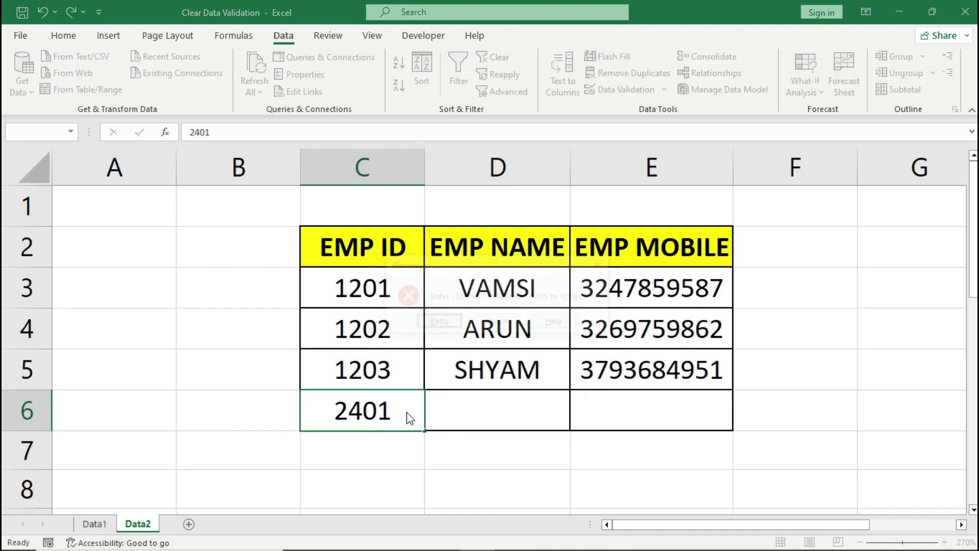
{"action": "left_click", "coordinate": [495, 321]}
{"action": "type", "text": "1204"}
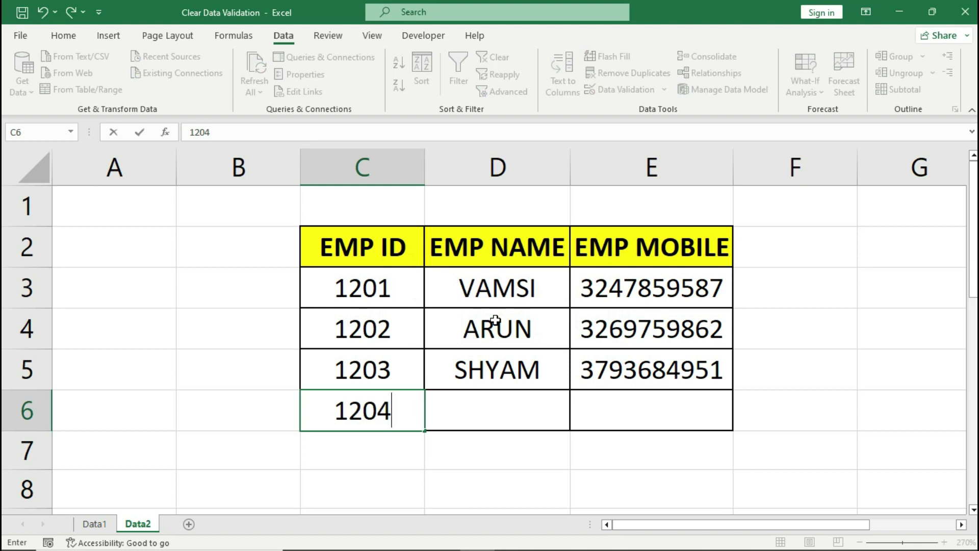
{"action": "key", "text": "Return"}
Step: Try a name with digits in D6, cancel the warning, and enter a letters-only name
{"action": "left_click", "coordinate": [508, 400]}
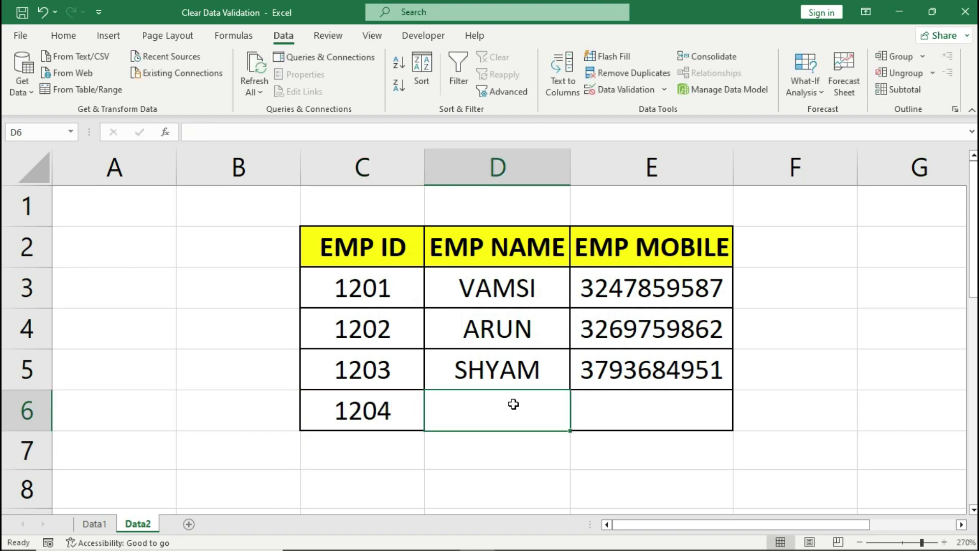
{"action": "type", "text": "ARVIND12"}
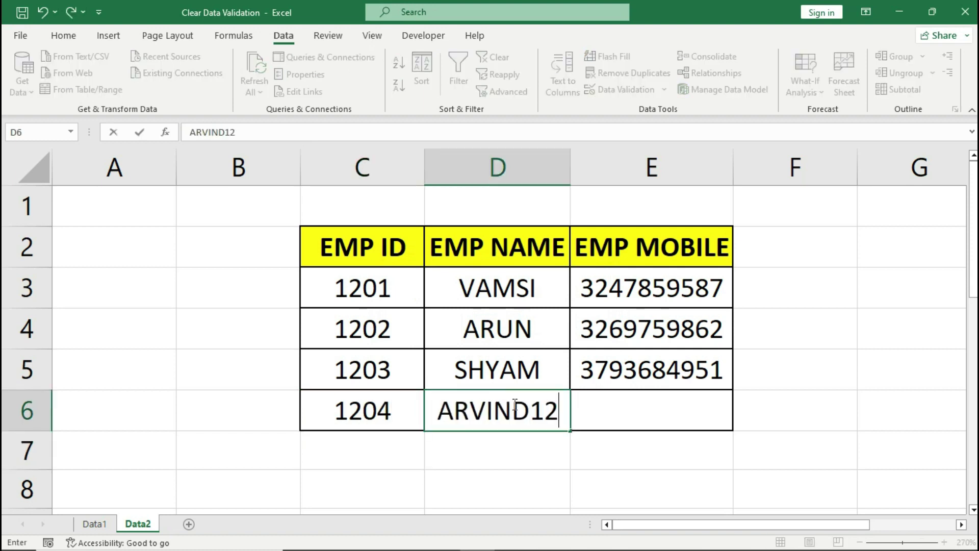
{"action": "key", "text": "Return"}
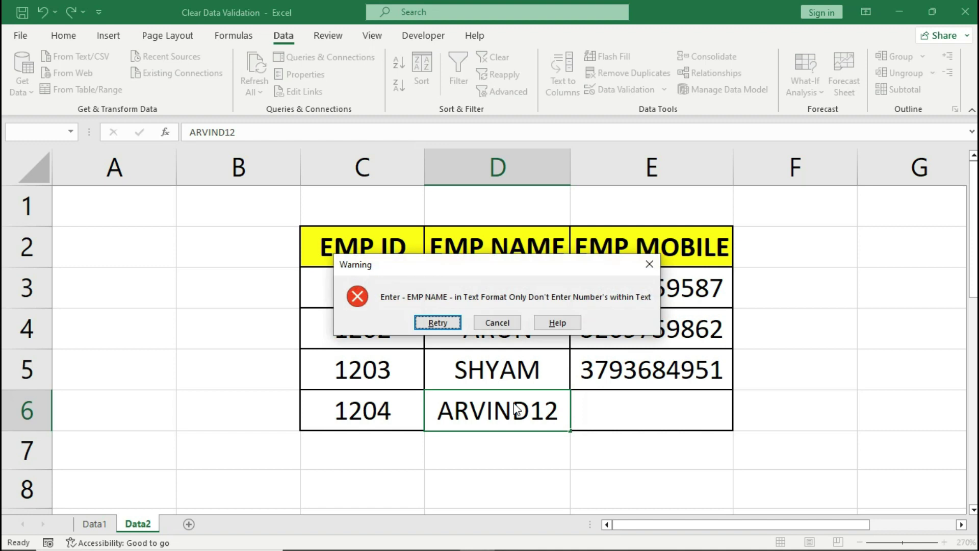
{"action": "left_click", "coordinate": [504, 324]}
{"action": "type", "text": "ARVIN"}
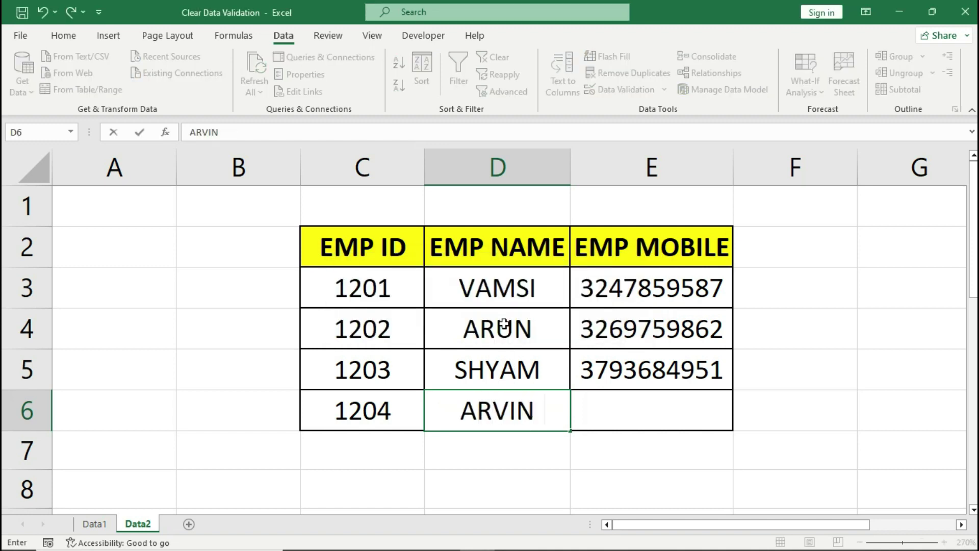
{"action": "type", "text": "D"}
{"action": "key", "text": "Return"}
Step: Try a seven-digit number in E6, cancel the warning, and enter a ten-digit number
{"action": "key", "text": "Up"}
{"action": "key", "text": "Right"}
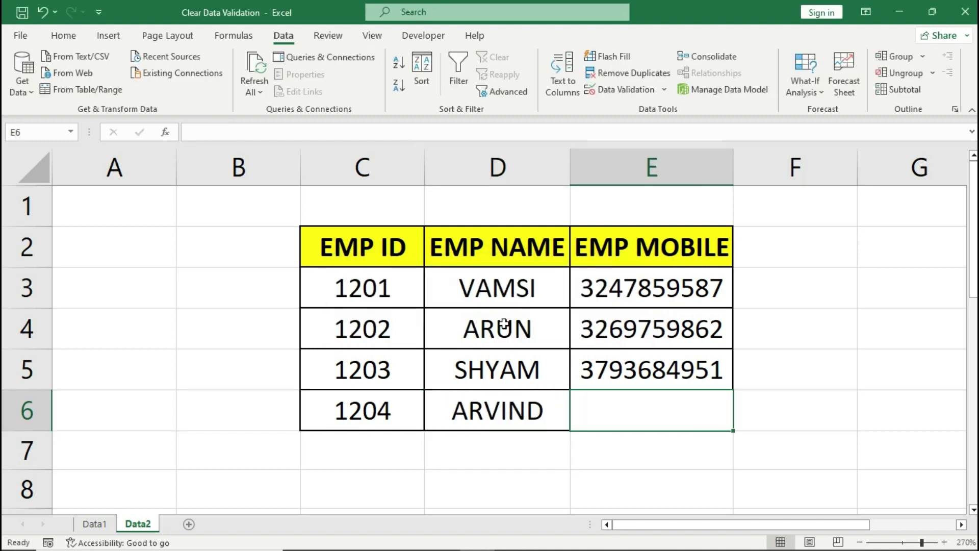
{"action": "type", "text": "3254786"}
{"action": "key", "text": "Return"}
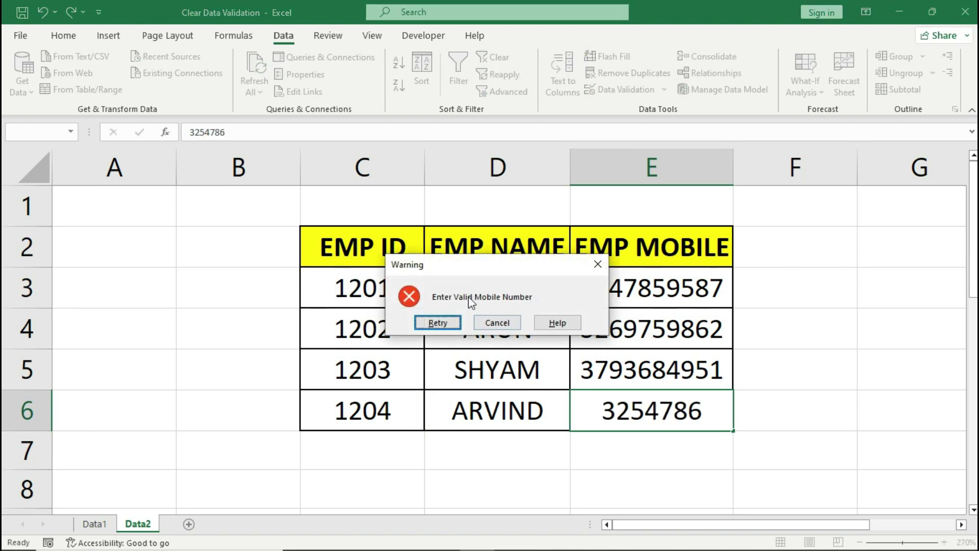
{"action": "left_click", "coordinate": [503, 323]}
{"action": "key", "text": "ctrl+Return"}
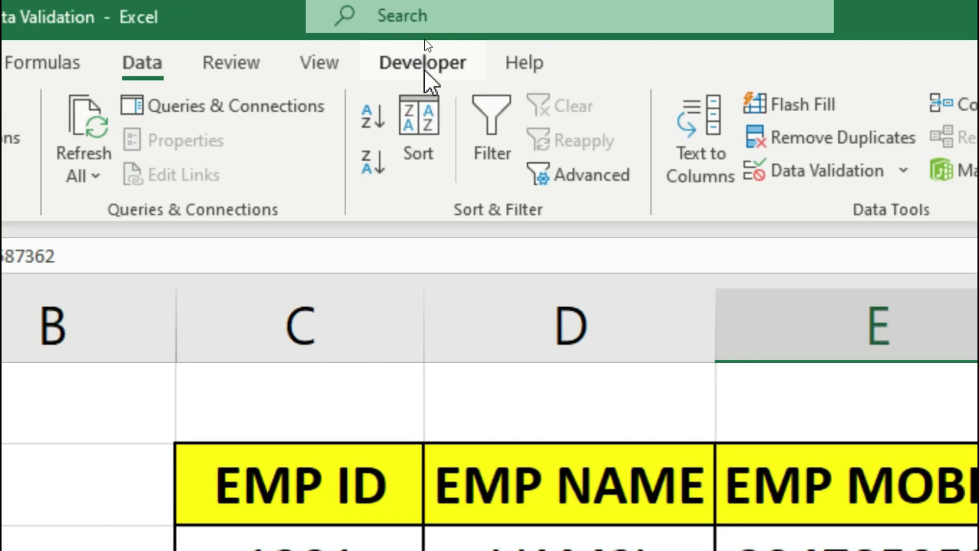
Step: Open the Visual Basic editor from the Developer tab and insert a module under ThisWorkbook
{"action": "left_click", "coordinate": [424, 36]}
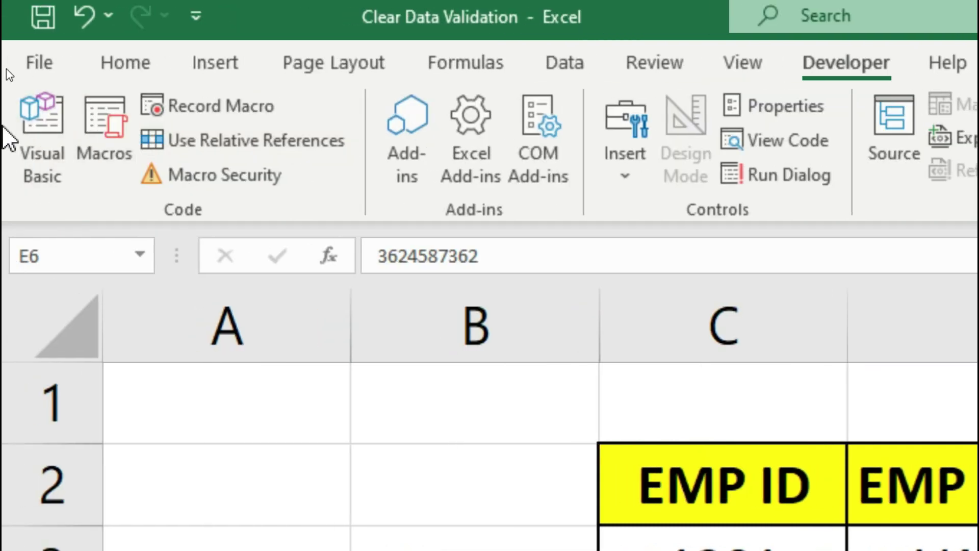
{"action": "left_click", "coordinate": [44, 149]}
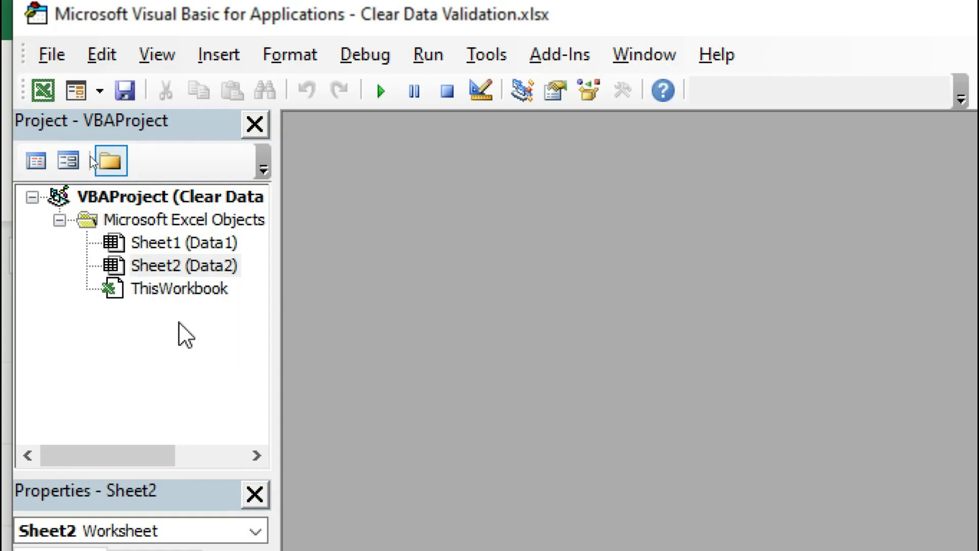
{"action": "right_click", "coordinate": [179, 289]}
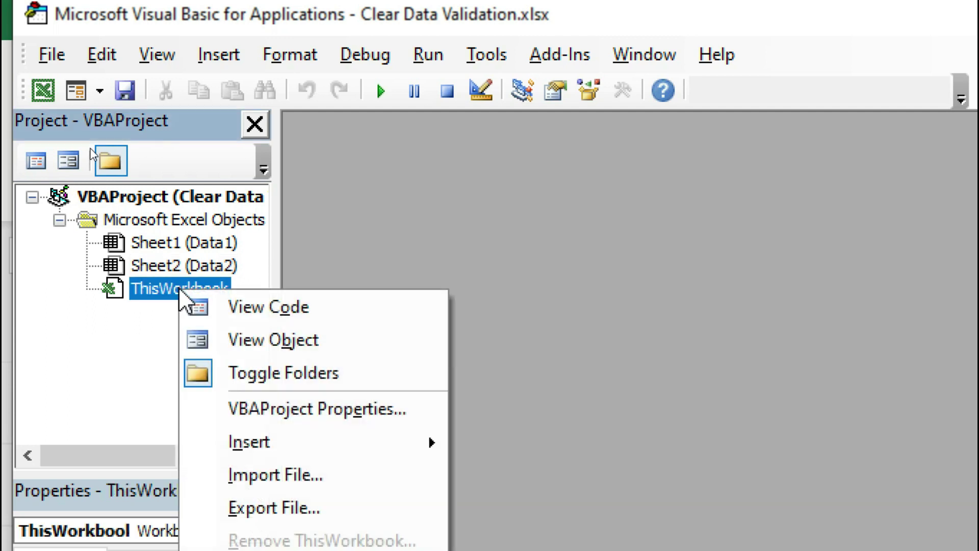
{"action": "mouse_move", "coordinate": [274, 439]}
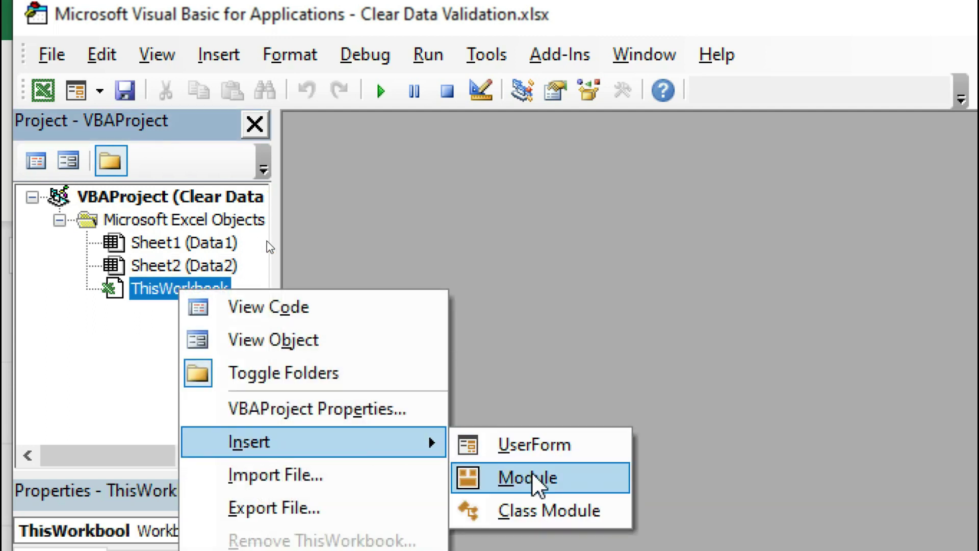
{"action": "left_click", "coordinate": [531, 474]}
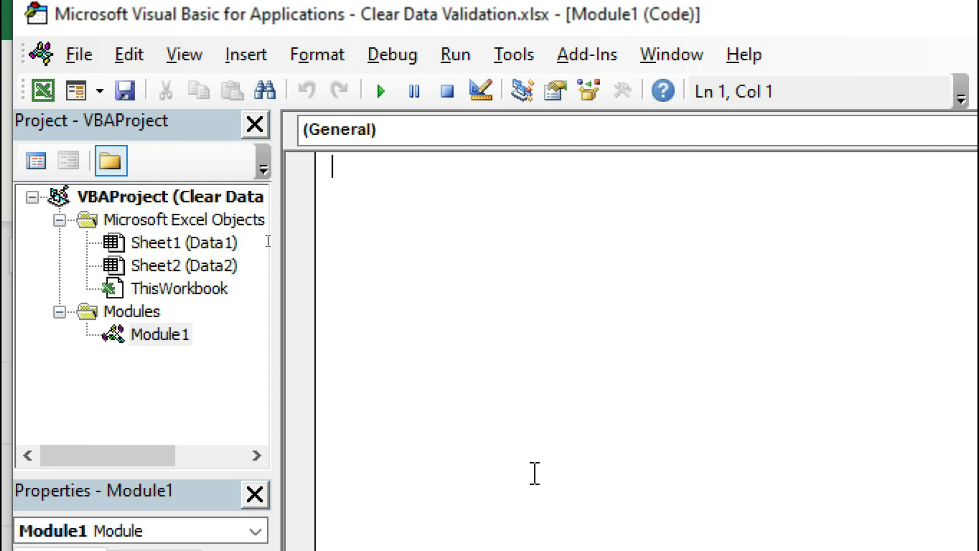
Step: Start the Sub delvalidation() macro and declare del As Range
{"action": "type", "text": "sub del"}
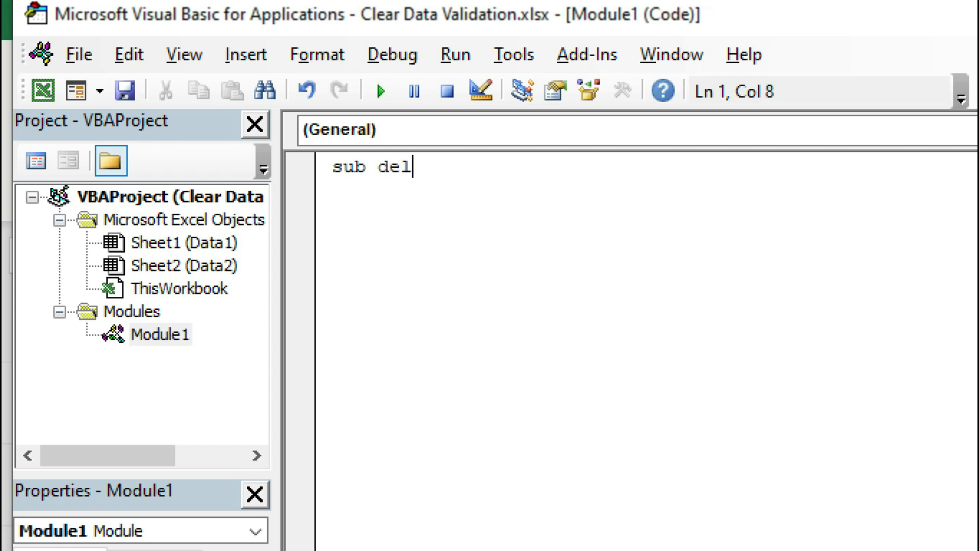
{"action": "type", "text": "validation()"}
{"action": "key", "text": "Return"}
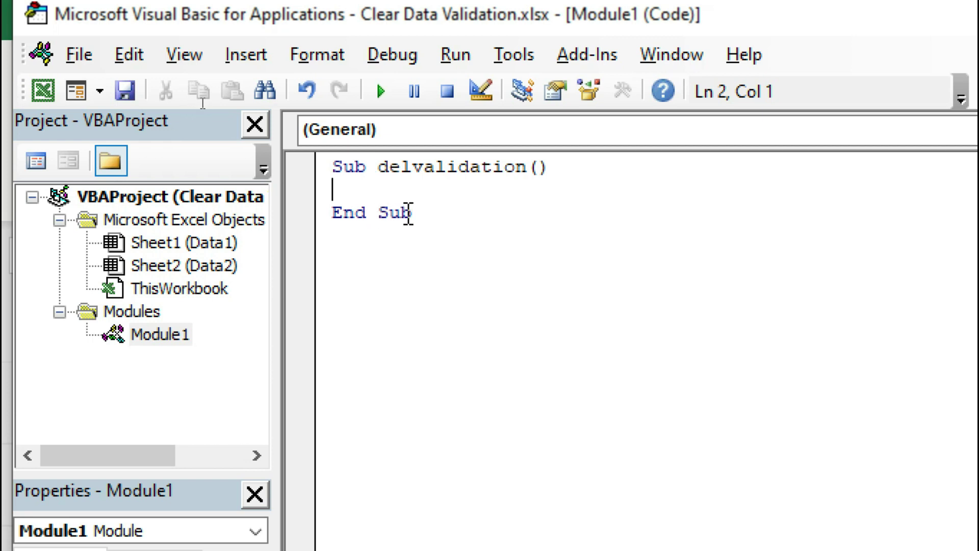
{"action": "type", "text": "dim "}
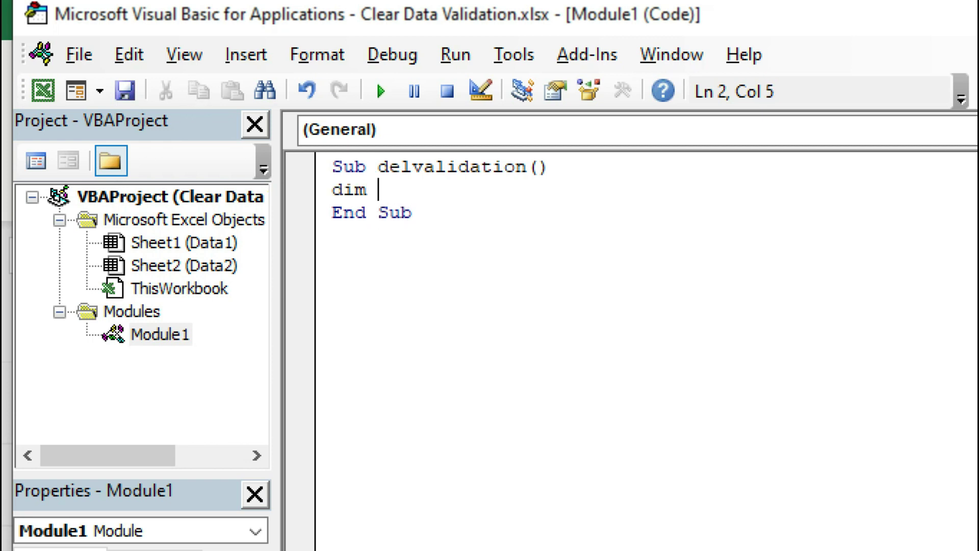
{"action": "type", "text": "del as r"}
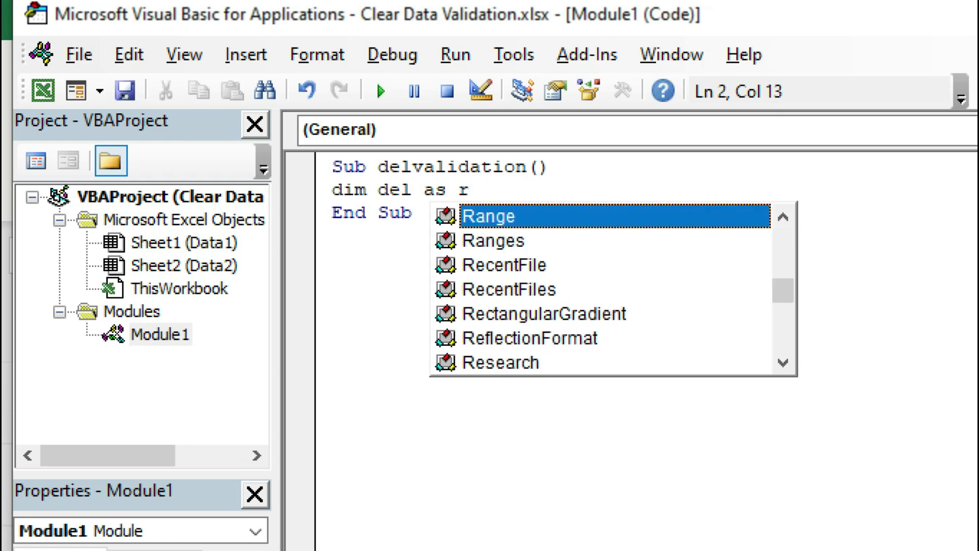
{"action": "key", "text": "Tab"}
{"action": "key", "text": "Return"}
Step: Add Set del = Application.InputBox("Select the Range", "clear validation", Type:=8)
{"action": "type", "text": "set del"}
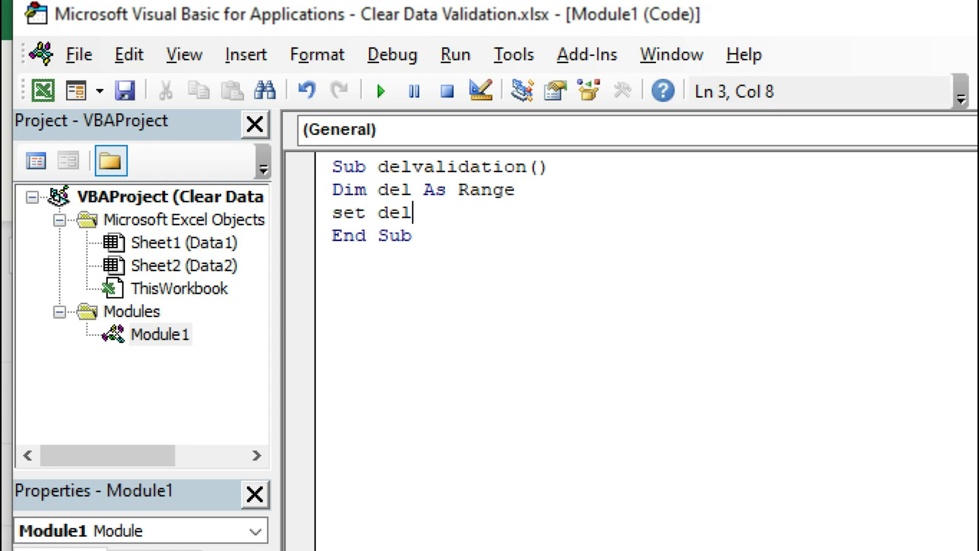
{"action": "type", "text": " = applica"}
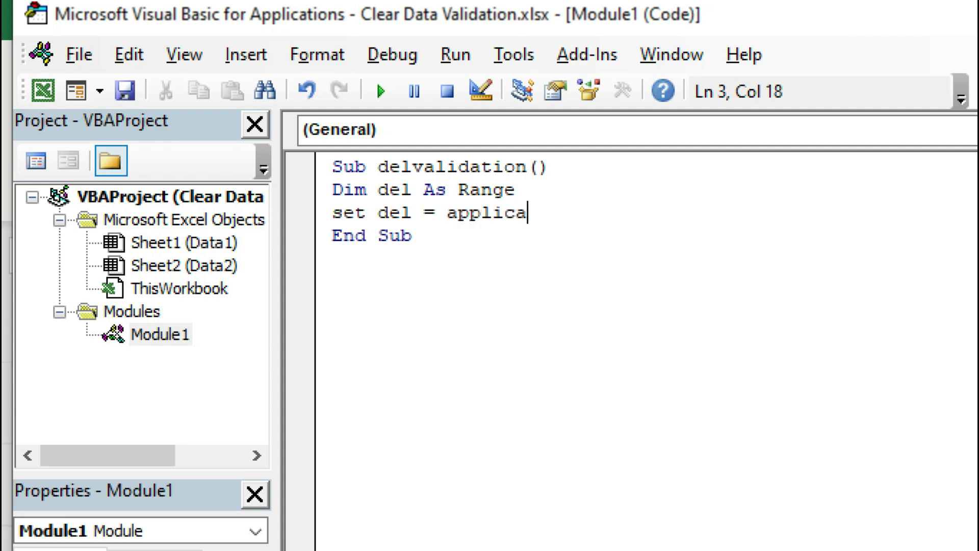
{"action": "type", "text": "tion.in"}
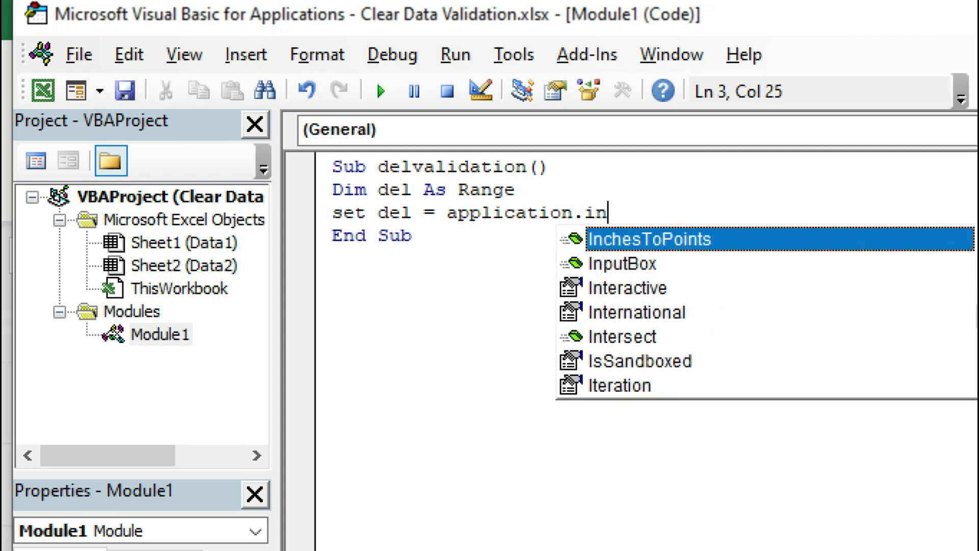
{"action": "key", "text": "Down"}
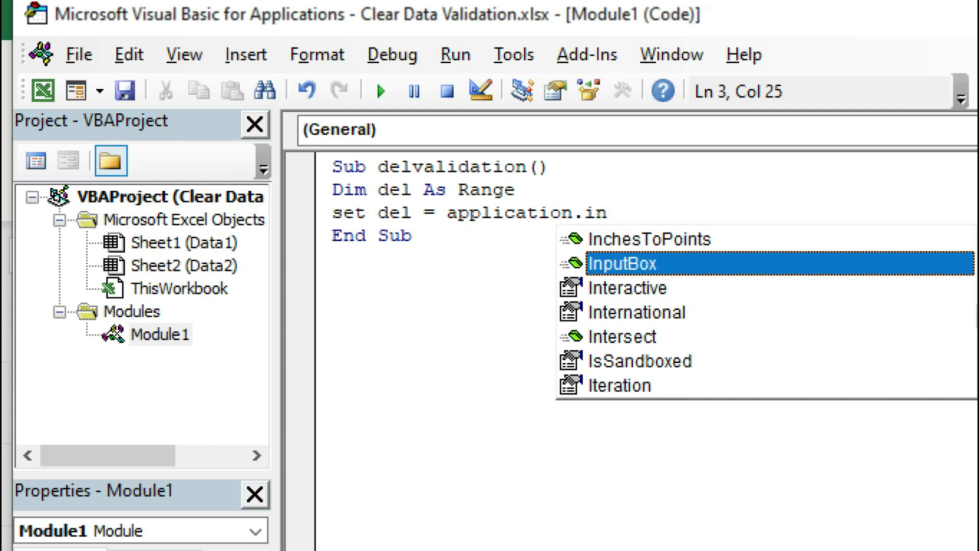
{"action": "key", "text": "Tab"}
{"action": "type", "text": "("}
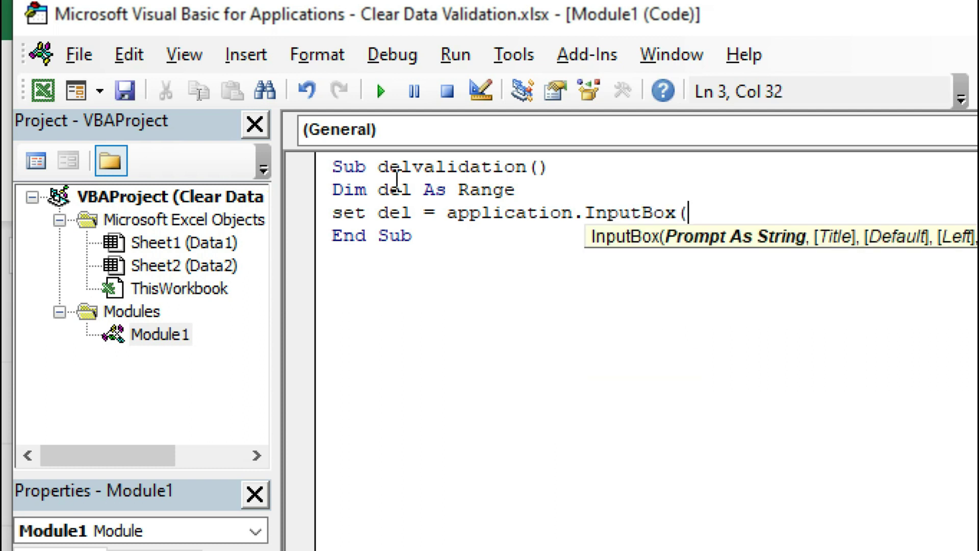
{"action": "type", "text": "\"S"}
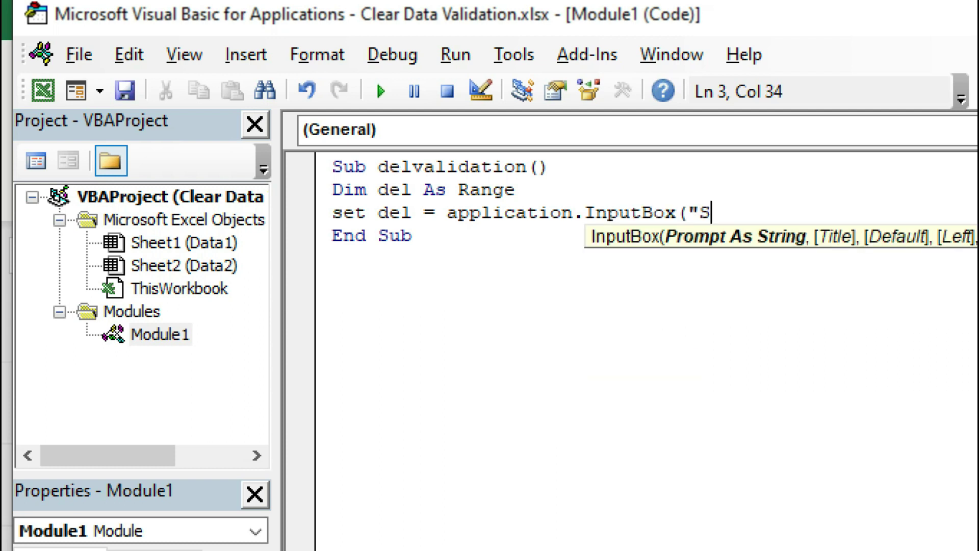
{"action": "type", "text": "elect the "}
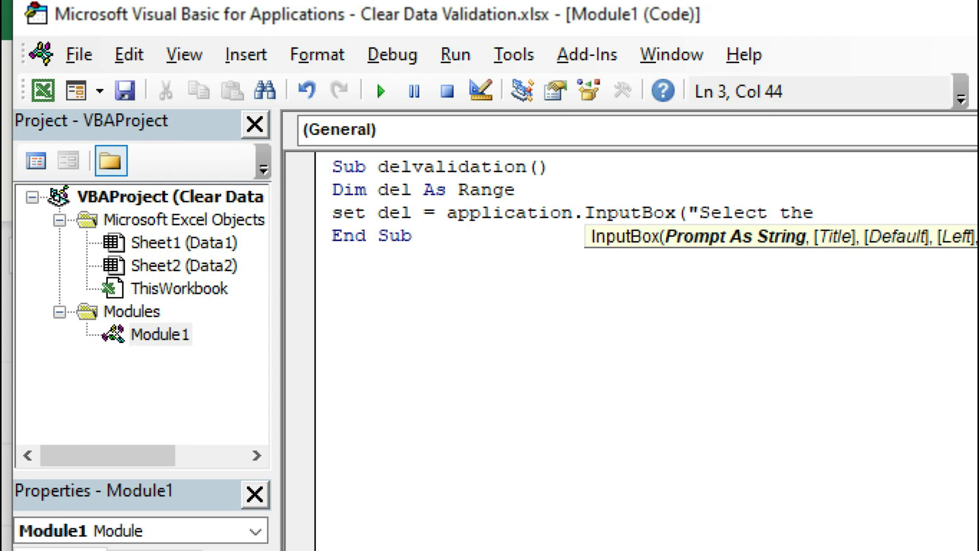
{"action": "type", "text": "Range\""}
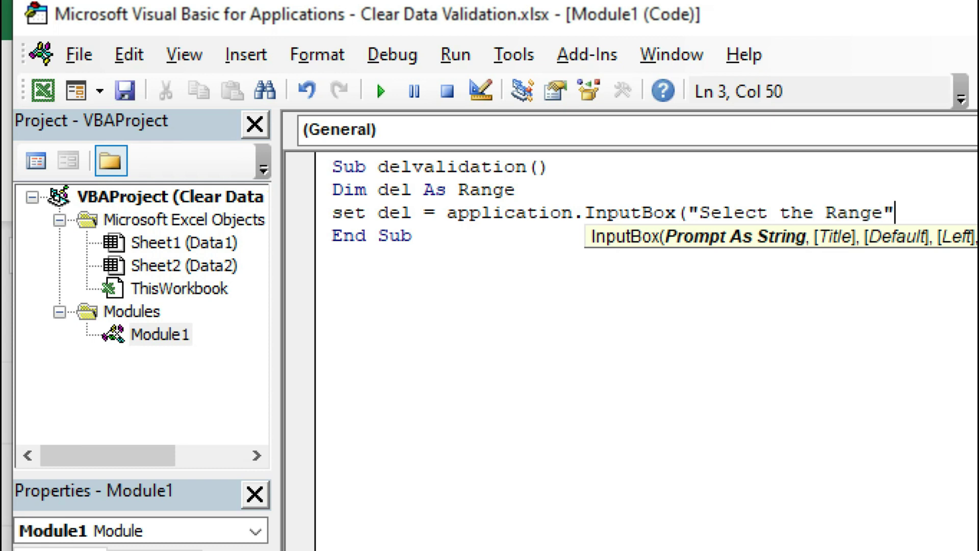
{"action": "type", "text": ","}
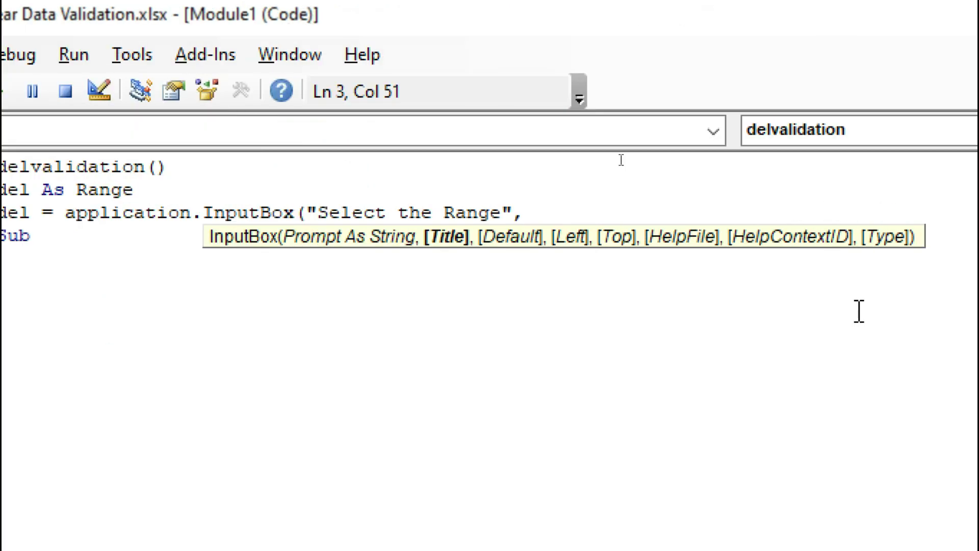
{"action": "type", "text": "\"clear"}
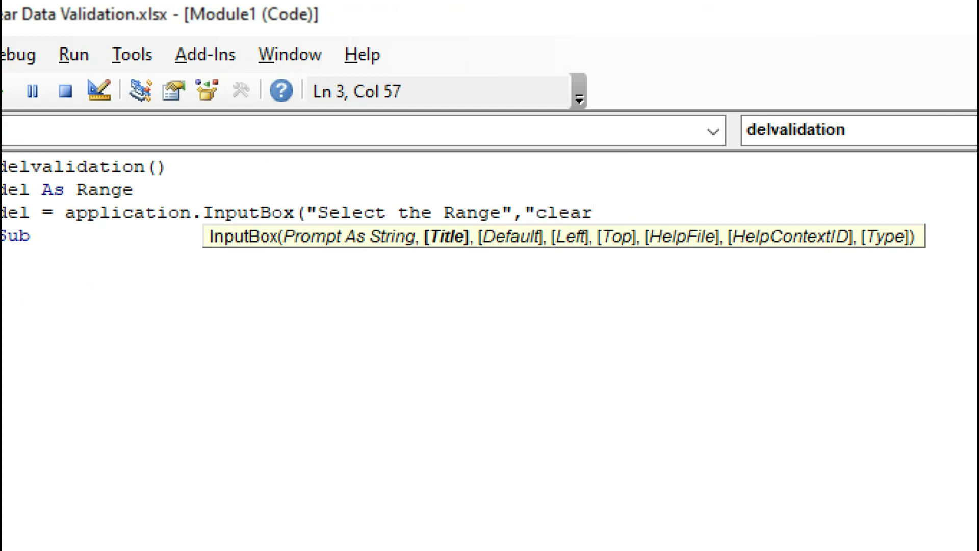
{"action": "type", "text": " validation"}
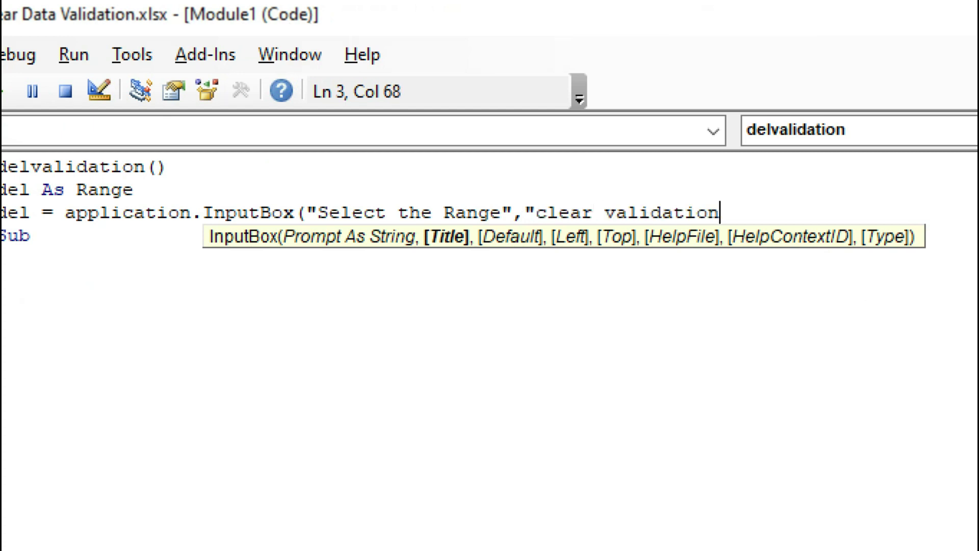
{"action": "type", "text": "\",Type:=8"}
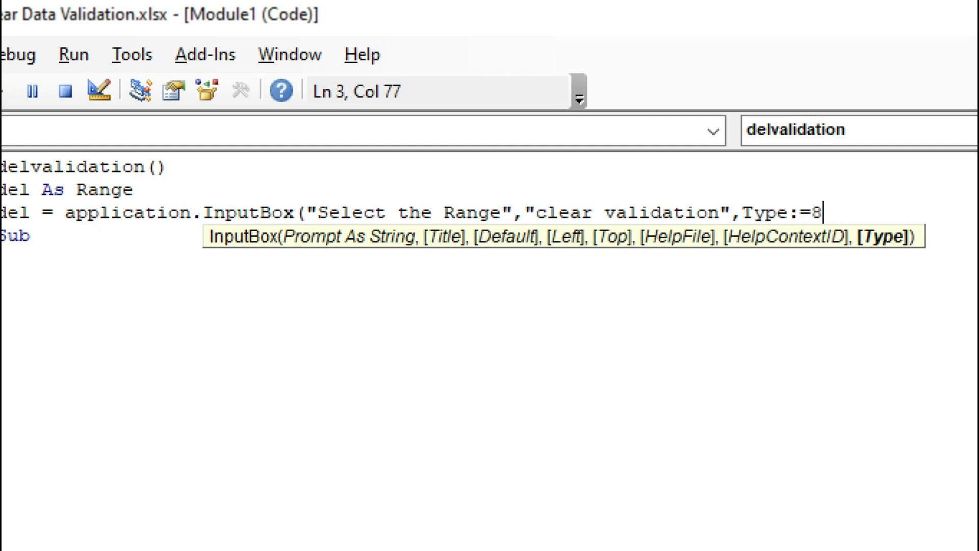
{"action": "type", "text": ")"}
Step: Add the line del.Validation.Delete to the macro
{"action": "key", "text": "Return"}
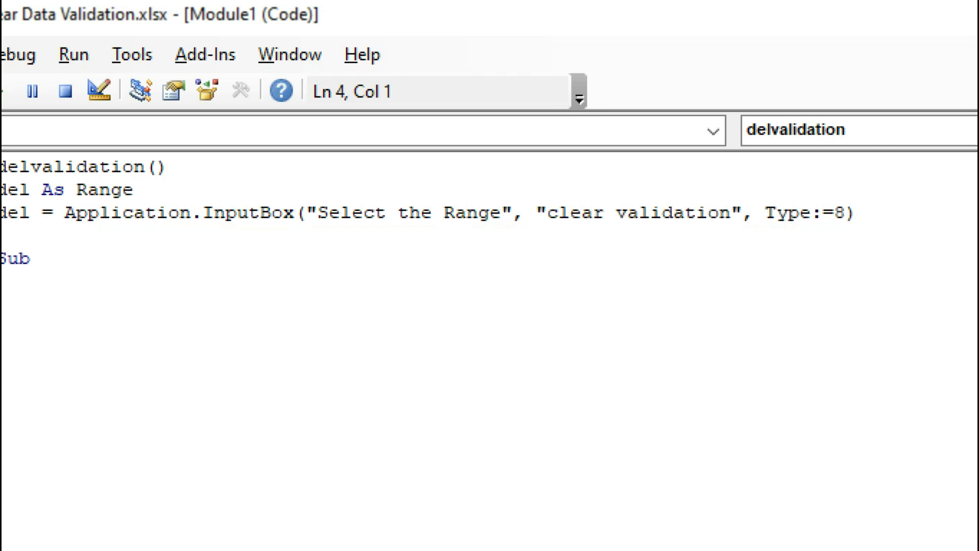
{"action": "type", "text": "del.v"}
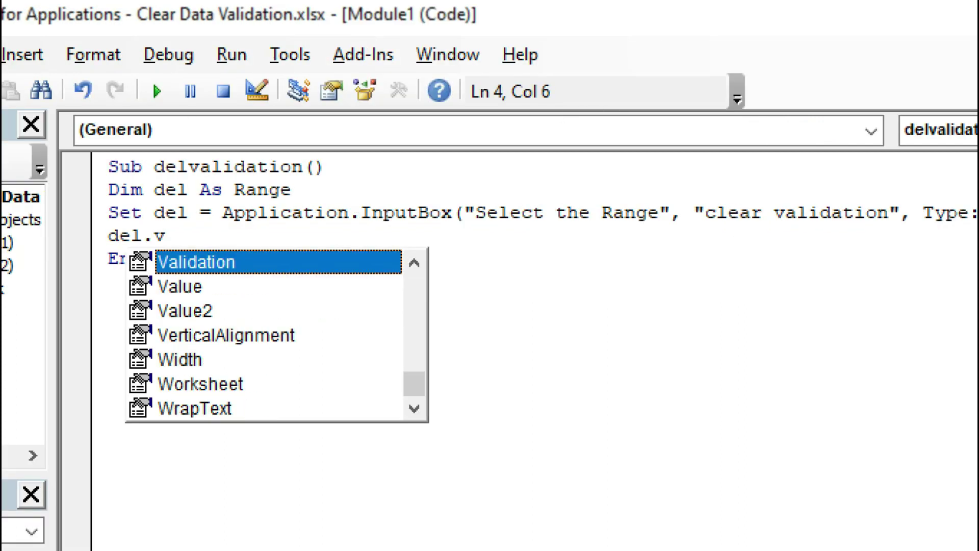
{"action": "key", "text": "Tab"}
{"action": "type", "text": ".d"}
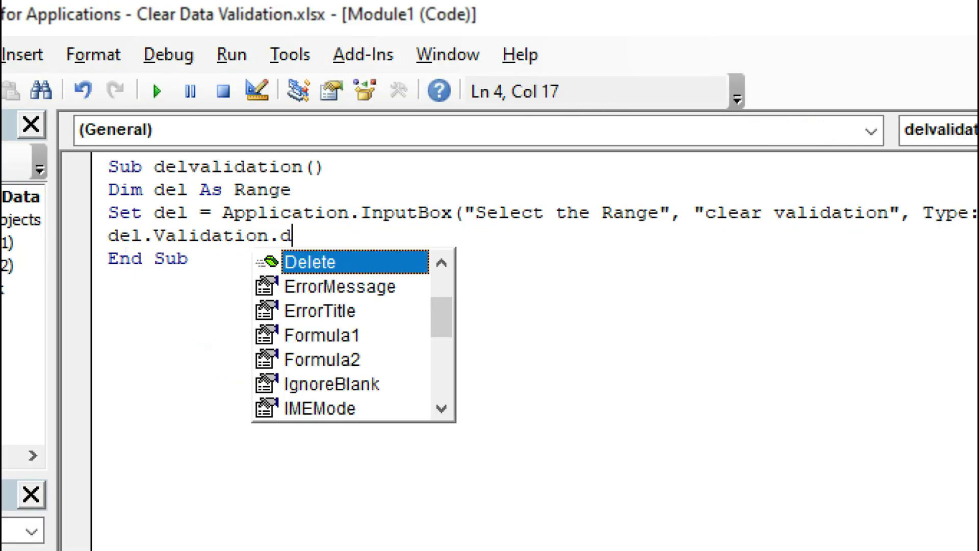
{"action": "key", "text": "Tab"}
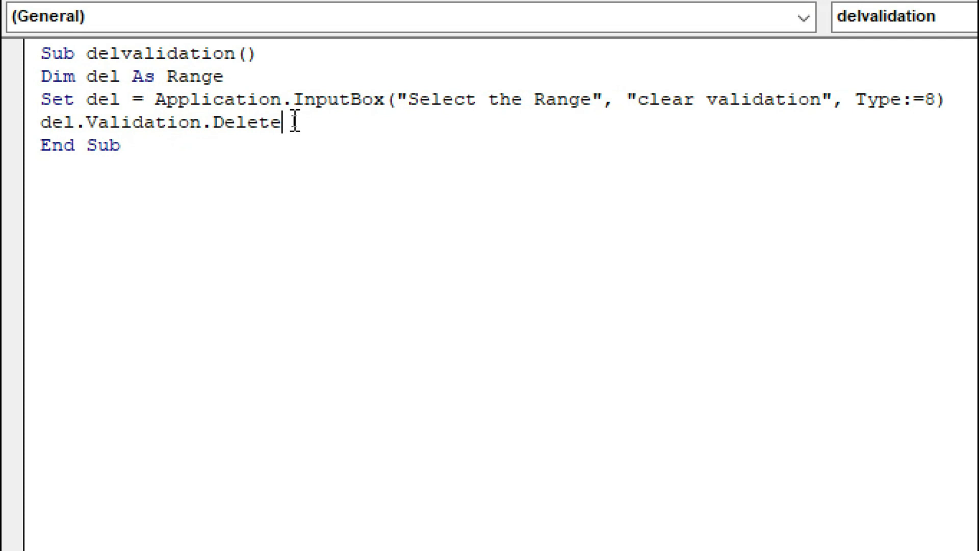
Step: Add MsgBox "Validation has cleared" and close the VBA editor
{"action": "key", "text": "Return"}
{"action": "type", "text": "MsgBox "}
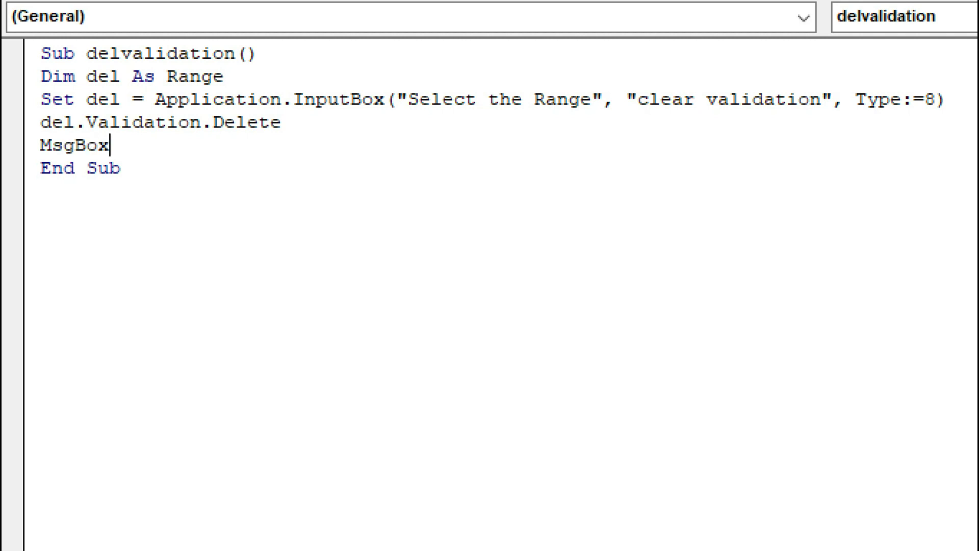
{"action": "type", "text": "\"Validation has"}
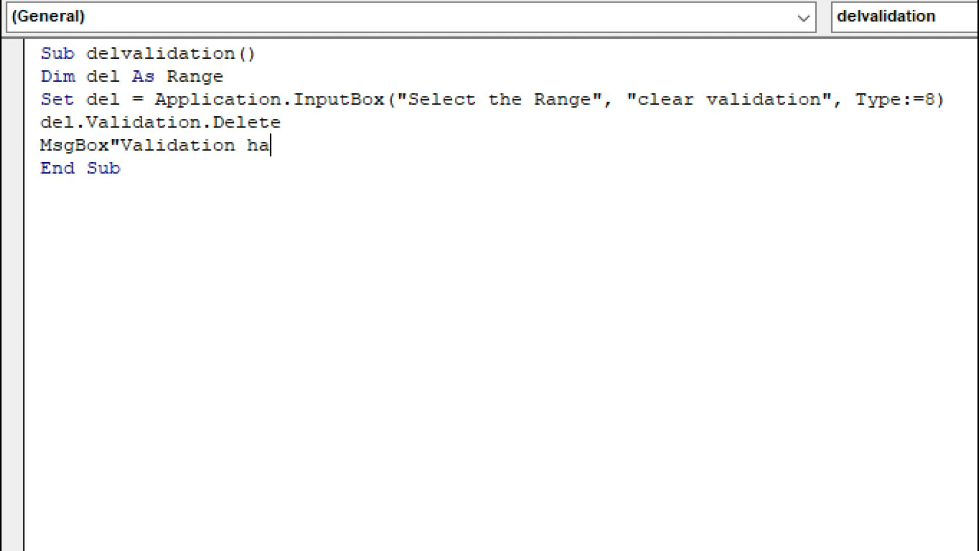
{"action": "type", "text": " cleared"}
{"action": "left_click", "coordinate": [219, 184]}
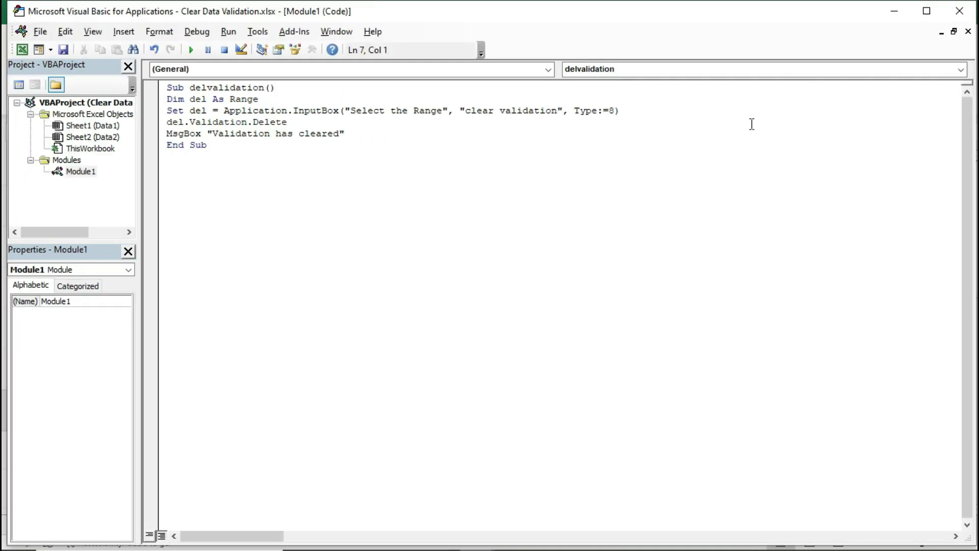
{"action": "left_click", "coordinate": [958, 11]}
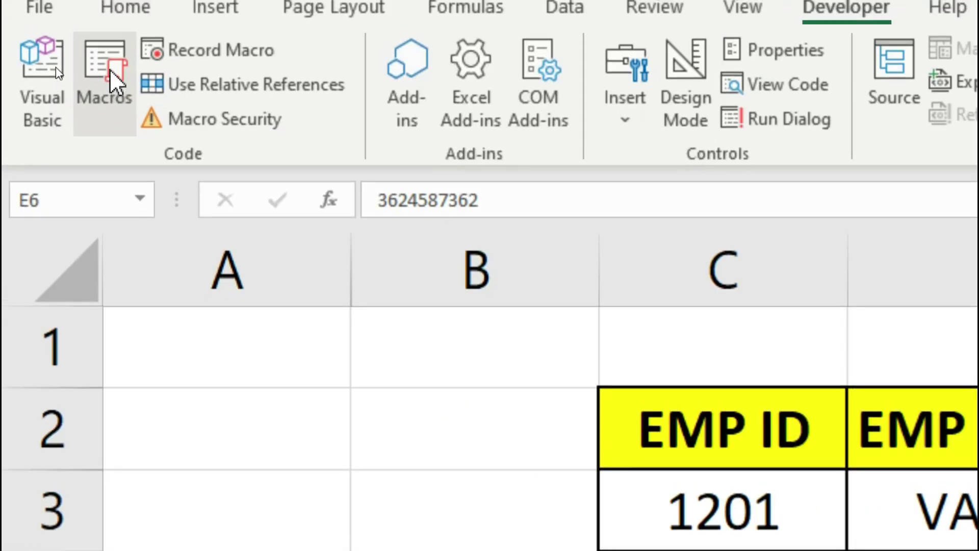
Step: Run the delvalidation macro from the Macros list
{"action": "left_click", "coordinate": [115, 80]}
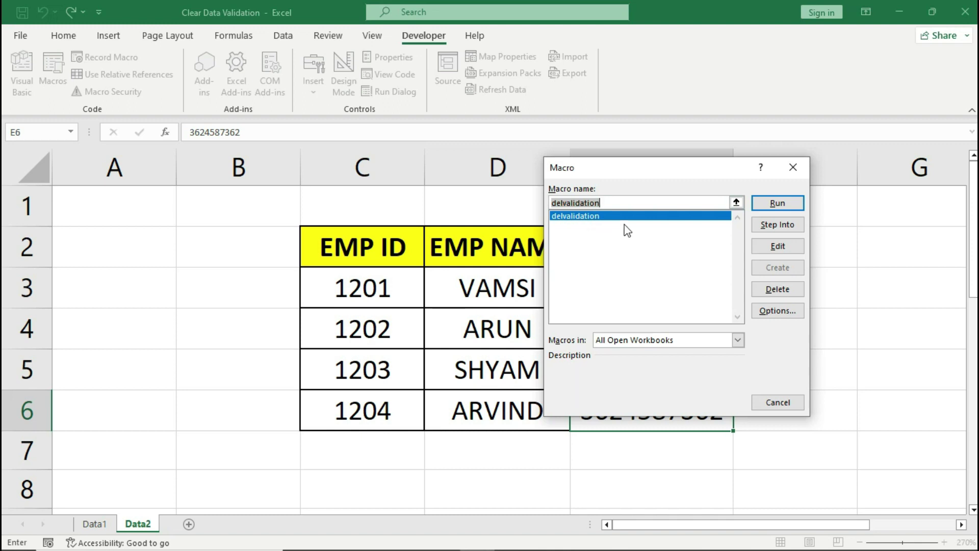
{"action": "left_click", "coordinate": [778, 204]}
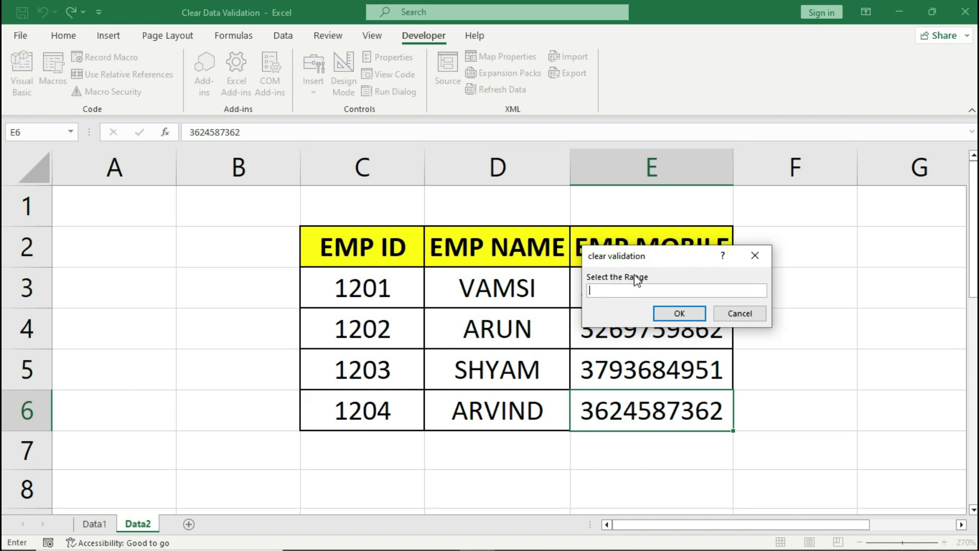
Step: Submit C3:E6 in the clear validation prompt and dismiss the 'Validation has cleared' message
{"action": "left_click_drag", "start_coordinate": [647, 264], "coordinate": [779, 212]}
{"action": "left_click_drag", "start_coordinate": [383, 288], "coordinate": [605, 397]}
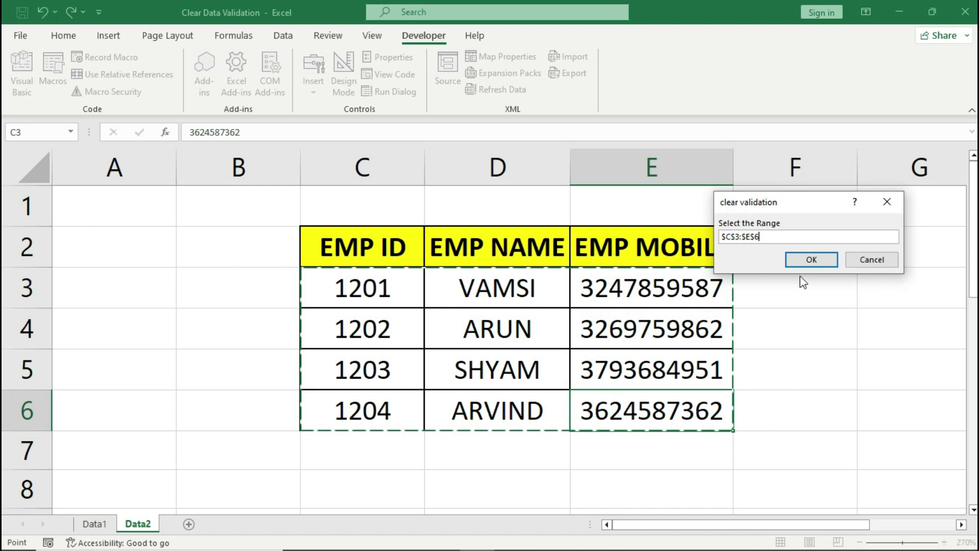
{"action": "left_click", "coordinate": [809, 260]}
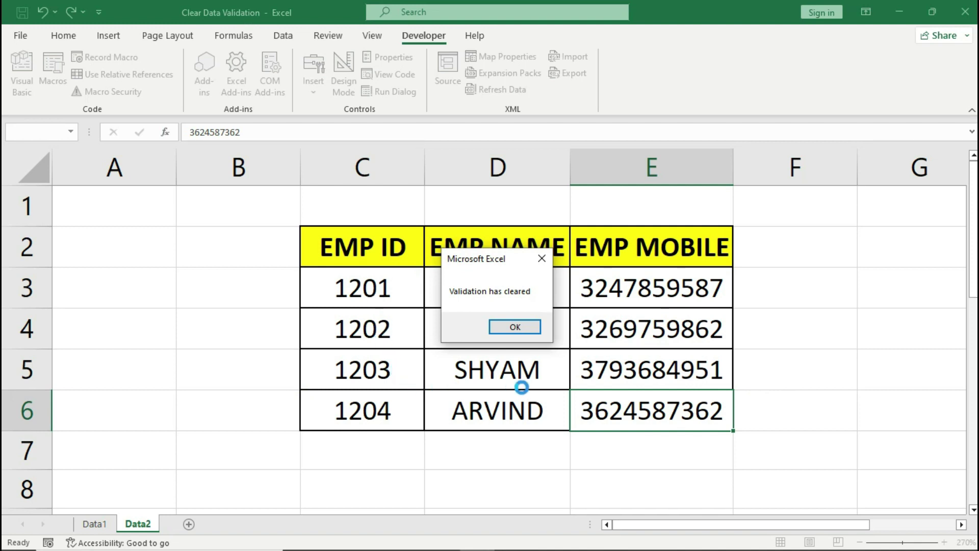
{"action": "left_click", "coordinate": [520, 327]}
{"action": "left_click", "coordinate": [521, 327]}
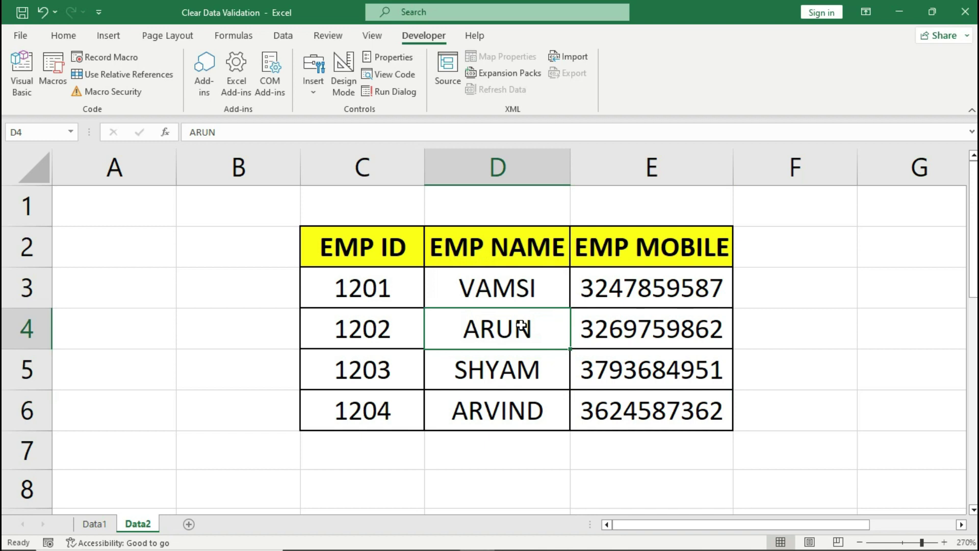